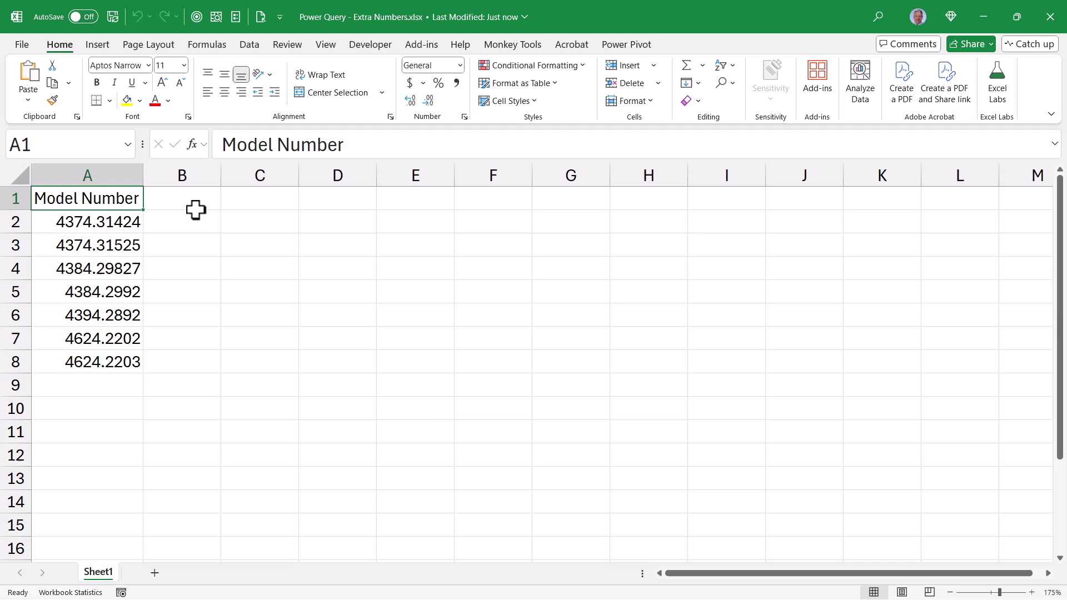
Inspect the stored values of the Model Number cells A2 through A8
left_click_drag(136, 222, 112, 363)
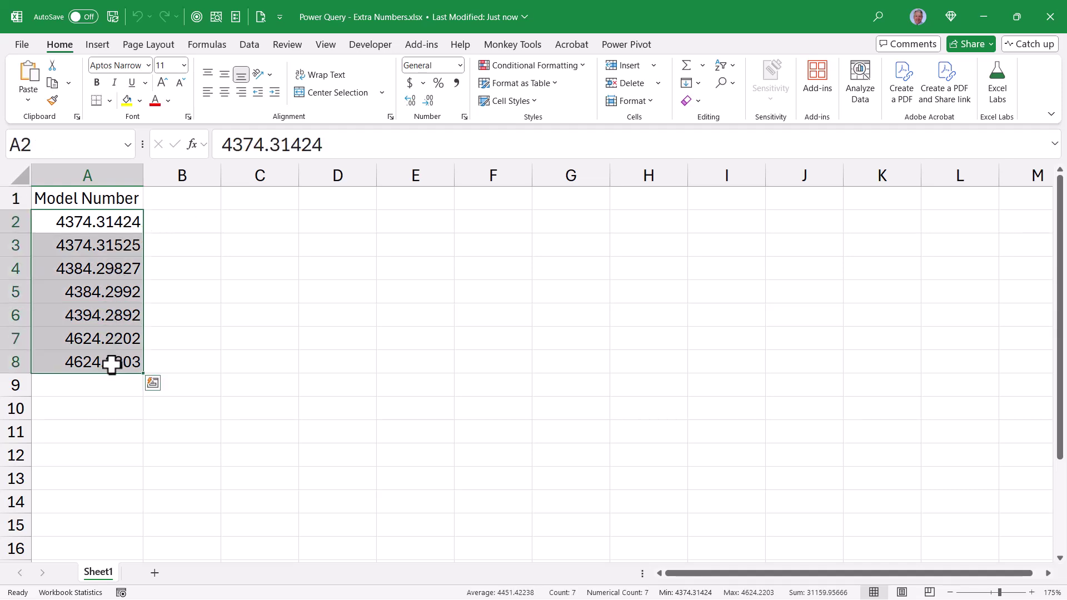
left_click(103, 292)
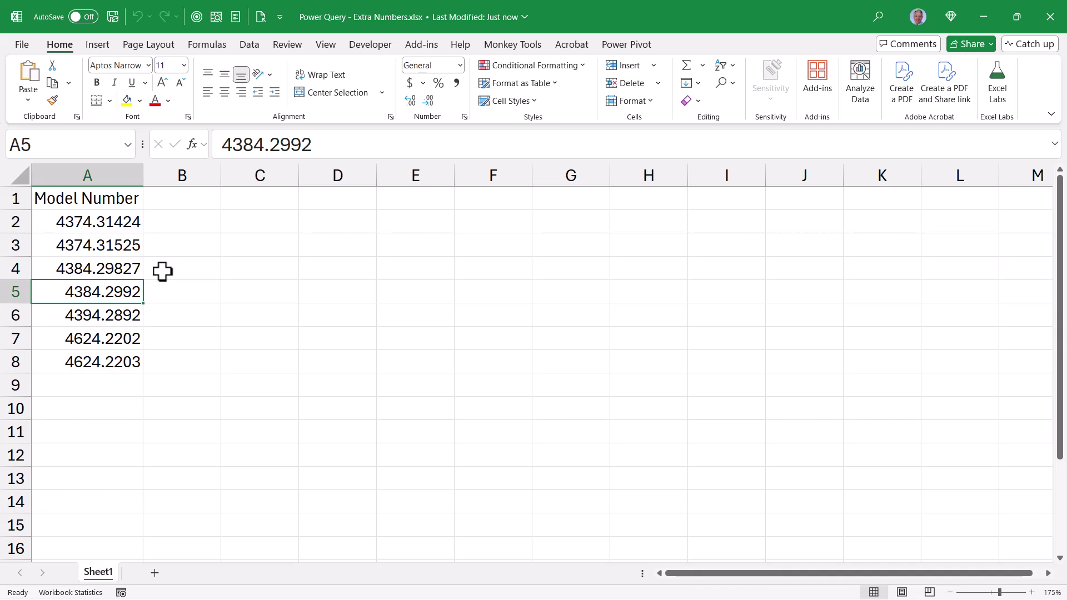
left_click(114, 266)
left_click(111, 245)
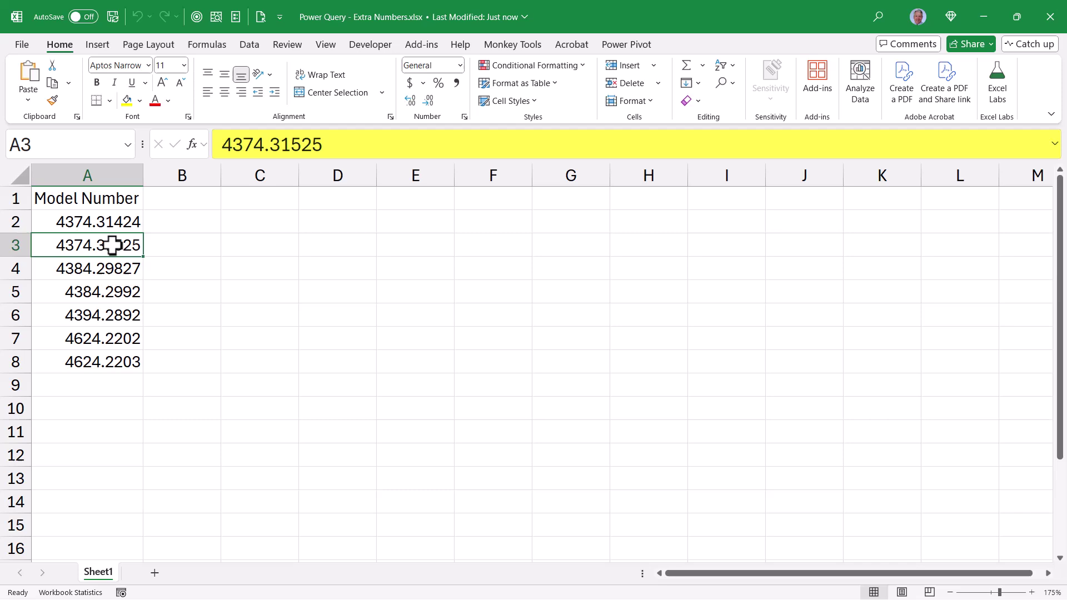
left_click(108, 225)
left_click(102, 291)
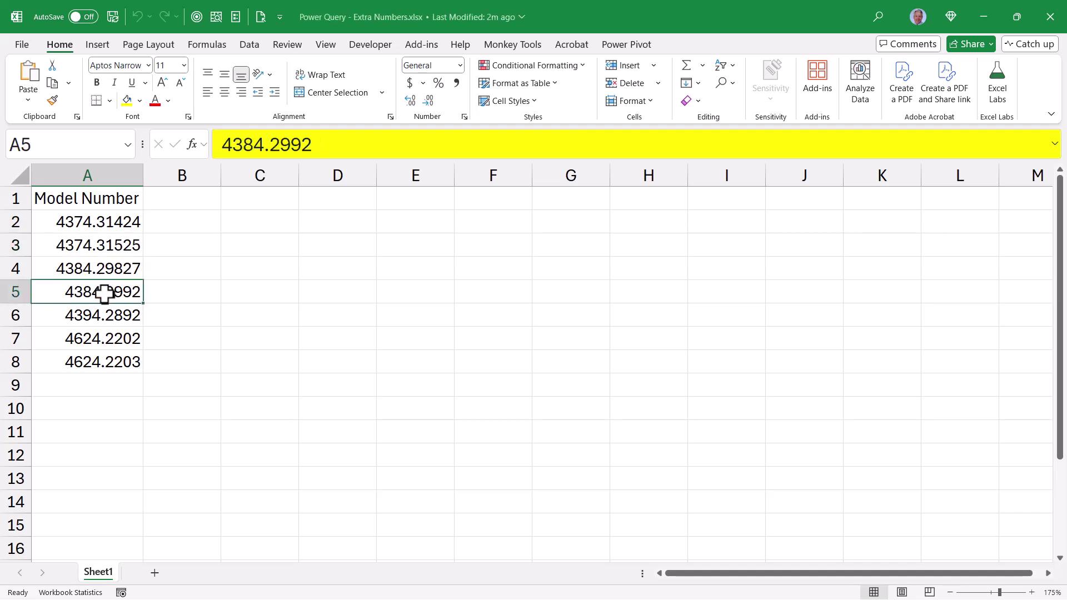
left_click(106, 315)
left_click(104, 337)
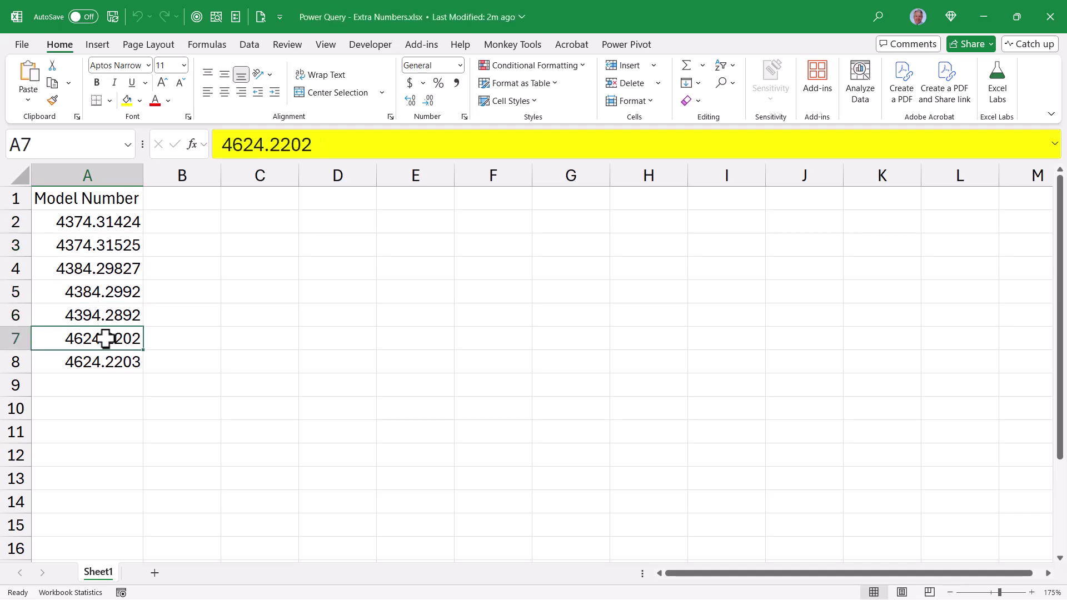
left_click(105, 357)
left_click(101, 270)
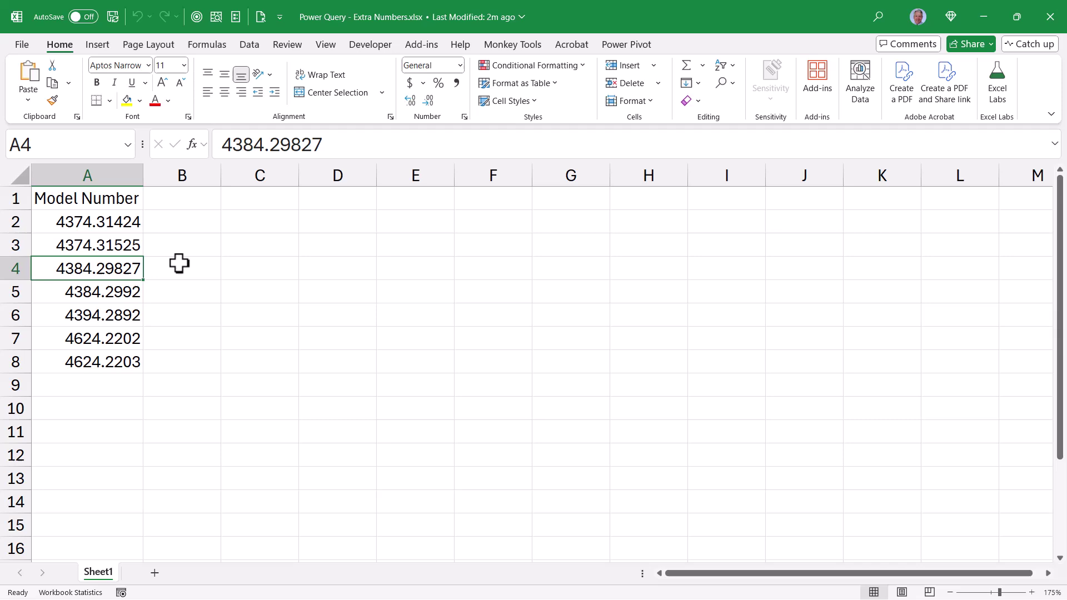
Create a query from the Model Number range, then close the editor discarding it
left_click(254, 40)
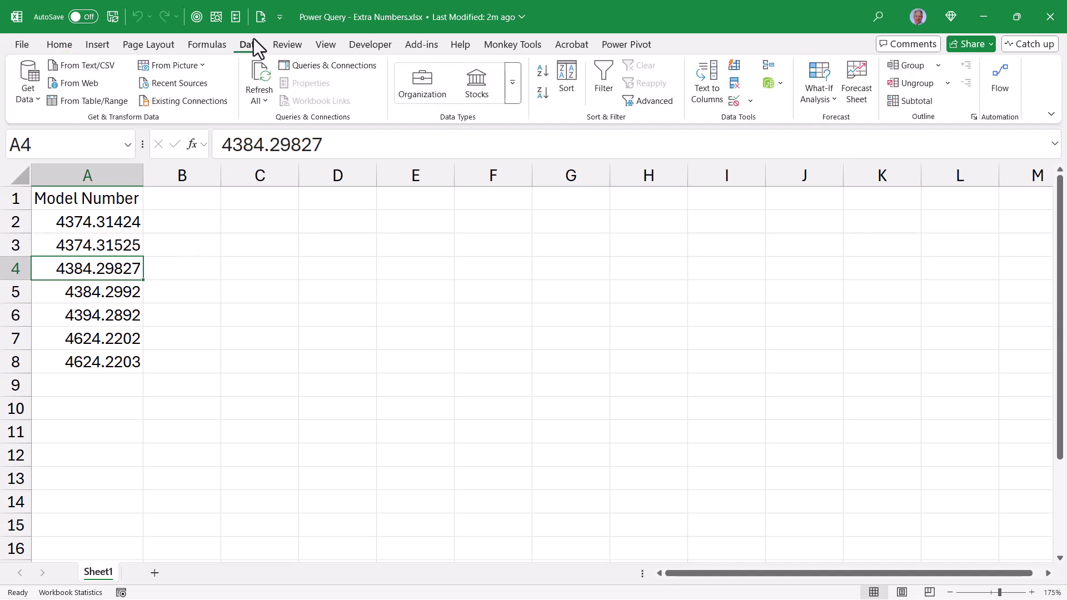
left_click(96, 103)
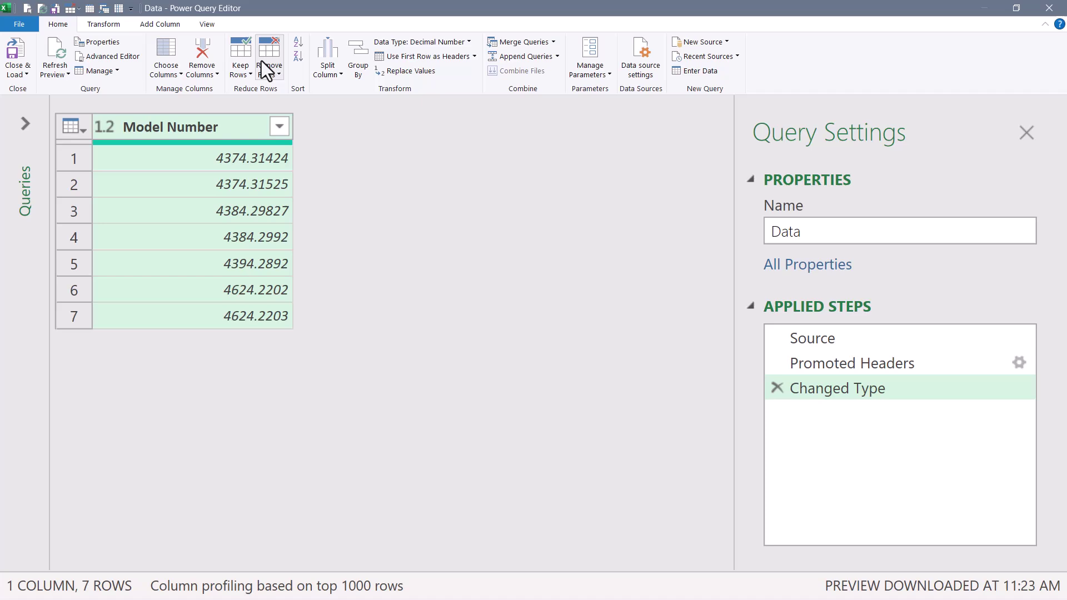
left_click_drag(265, 4, 476, 65)
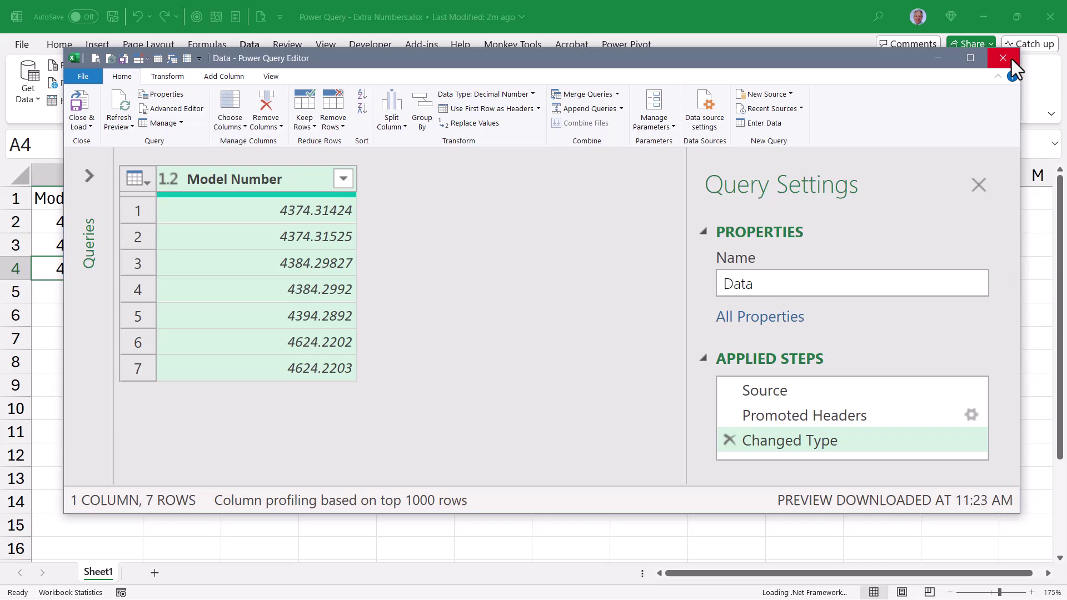
left_click(1011, 59)
left_click(588, 324)
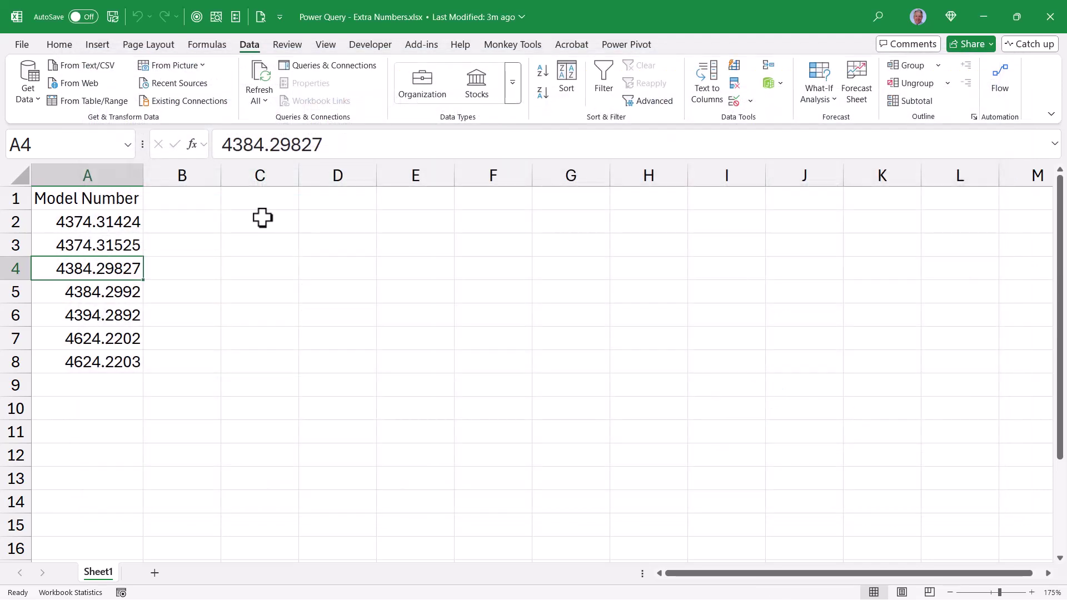
Close the workbook and import Power Query - Extra Numbers.xlsx, previewing Sheet1
key("ctrl+w")
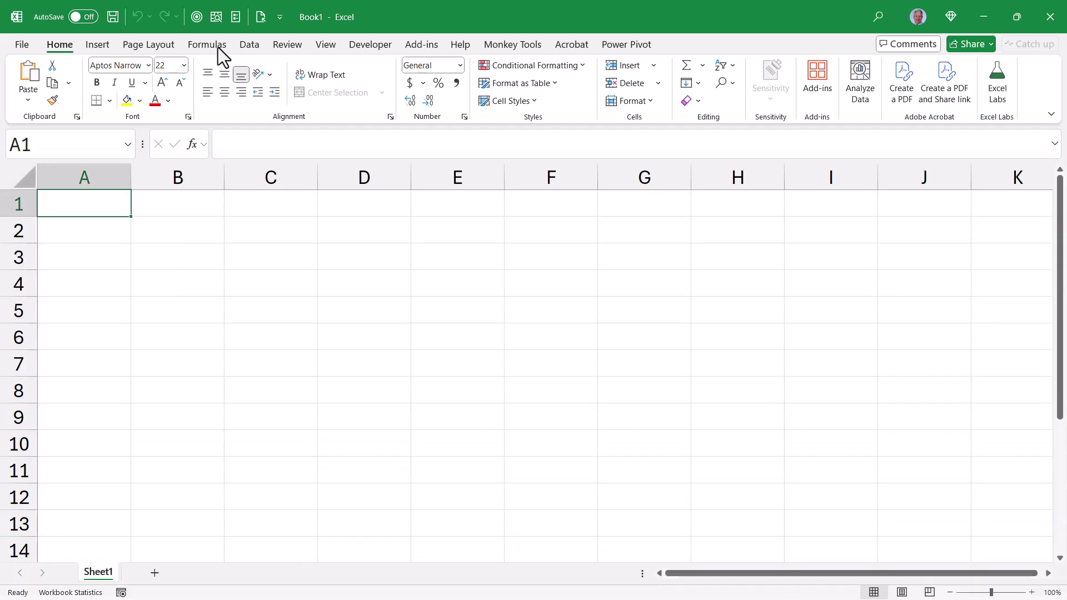
left_click(248, 45)
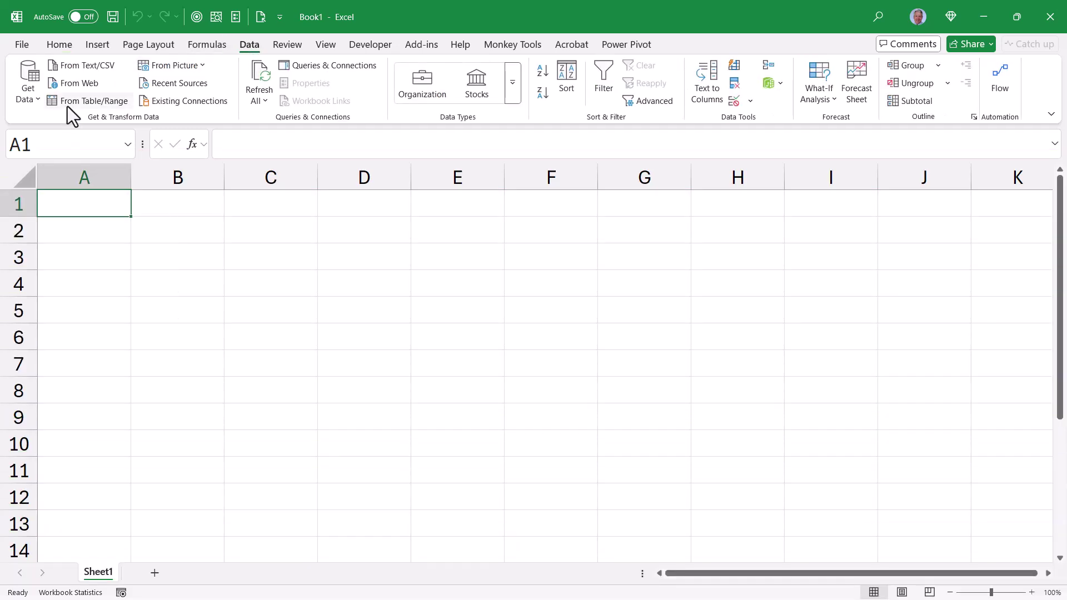
left_click(39, 90)
mouse_move(57, 125)
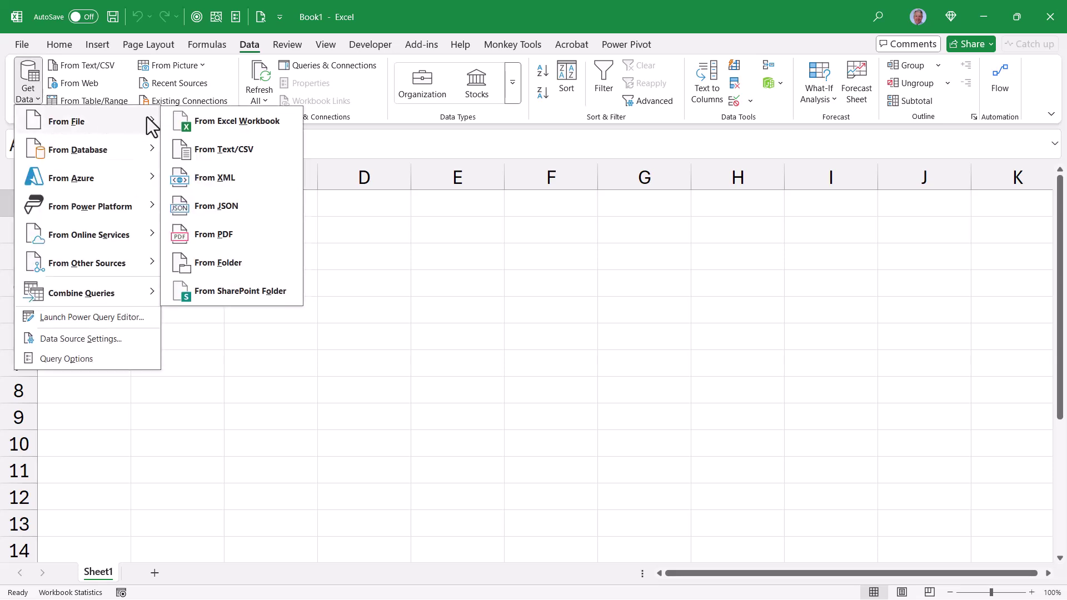
left_click(187, 120)
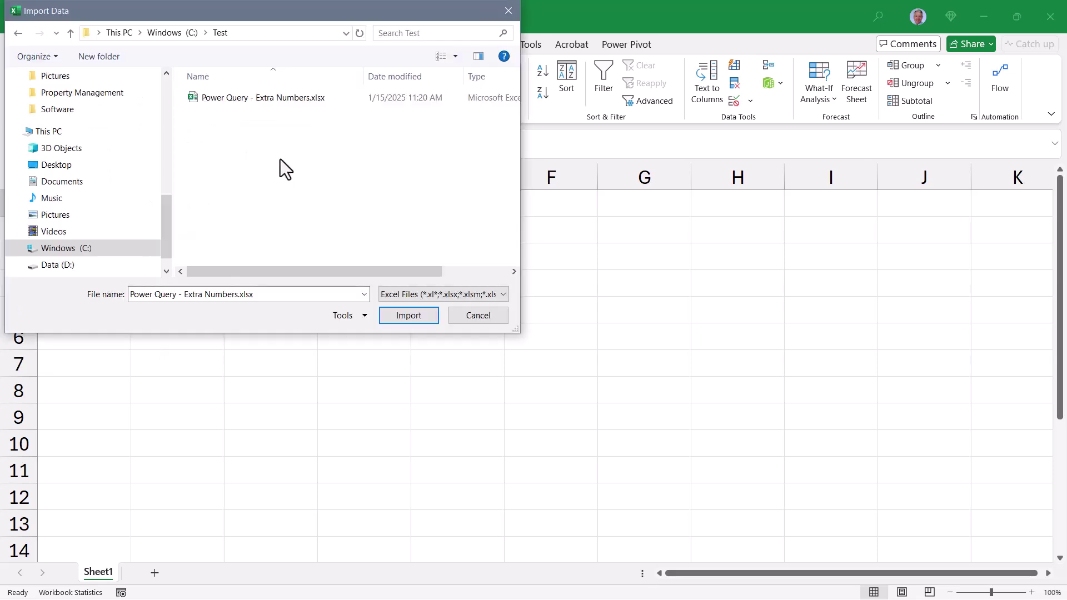
left_click(249, 97)
left_click(401, 315)
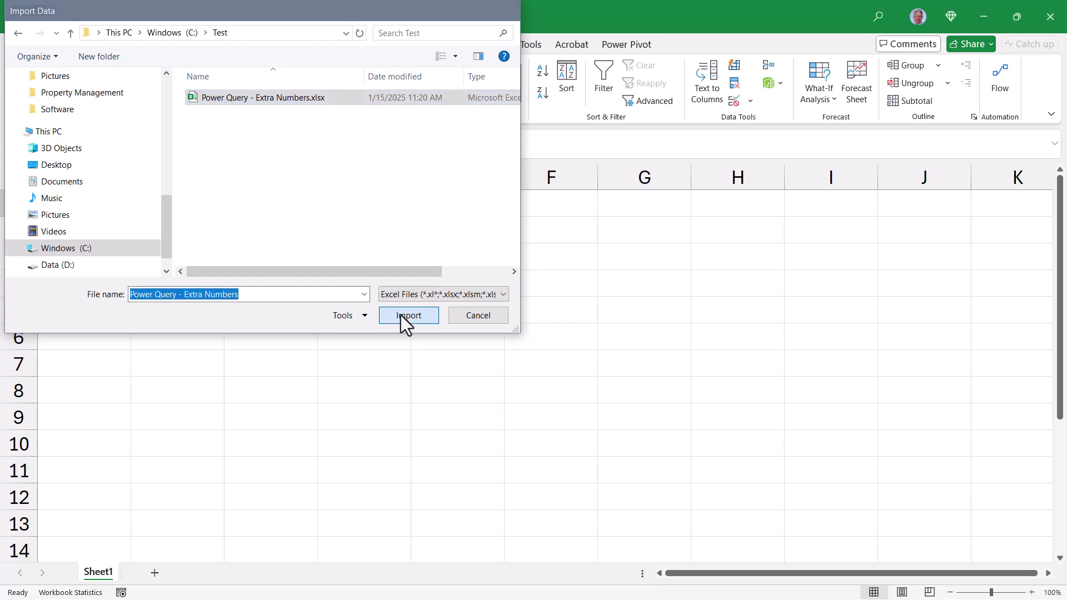
left_click(294, 193)
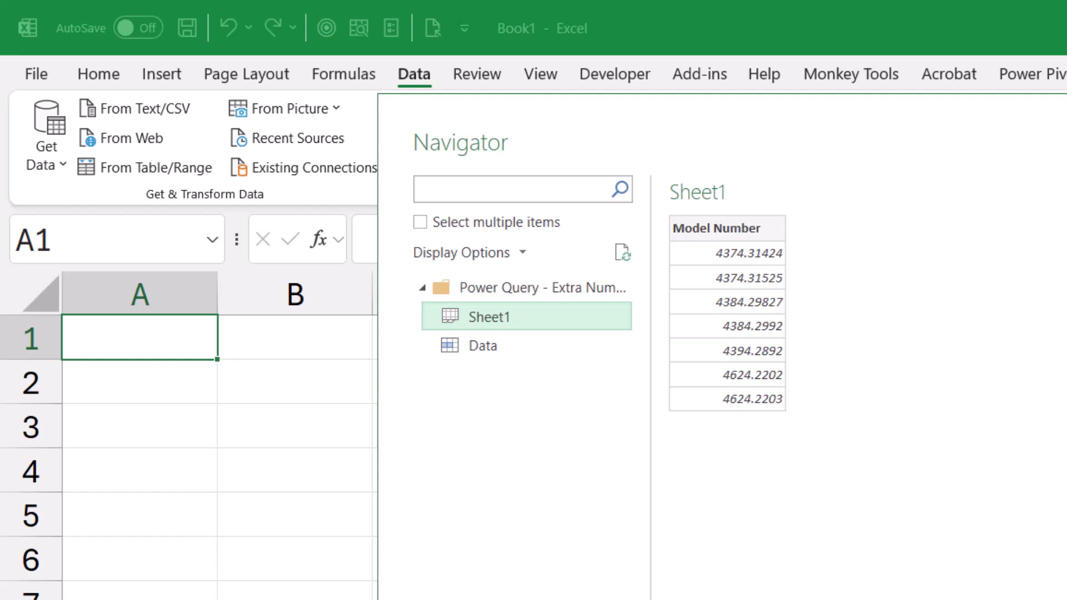
Load Sheet1 into Power Query Editor and change Model Number's type to Text
left_click(727, 529)
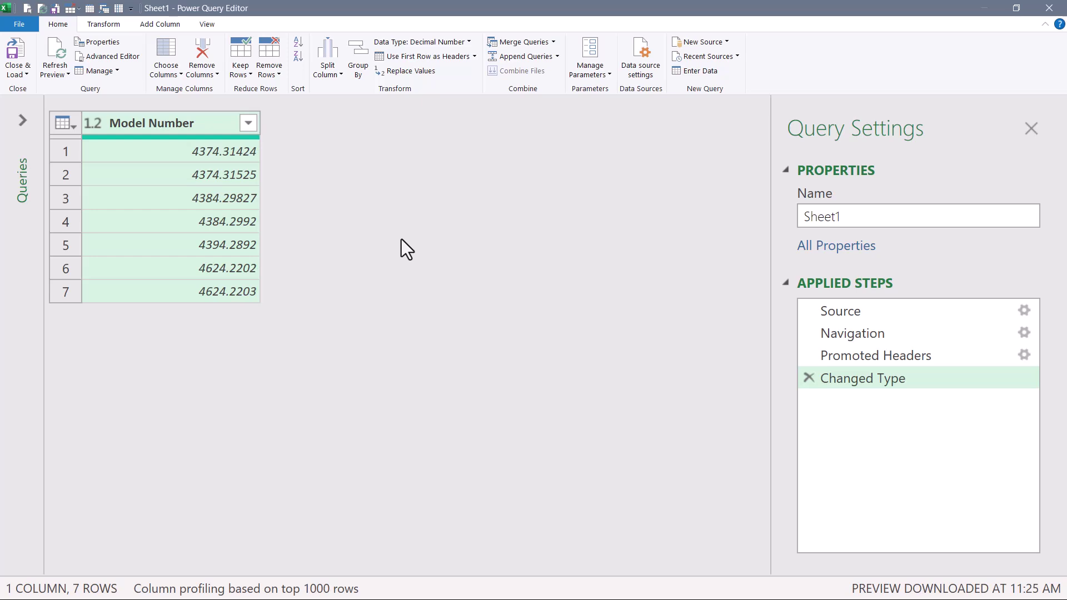
left_click(93, 124)
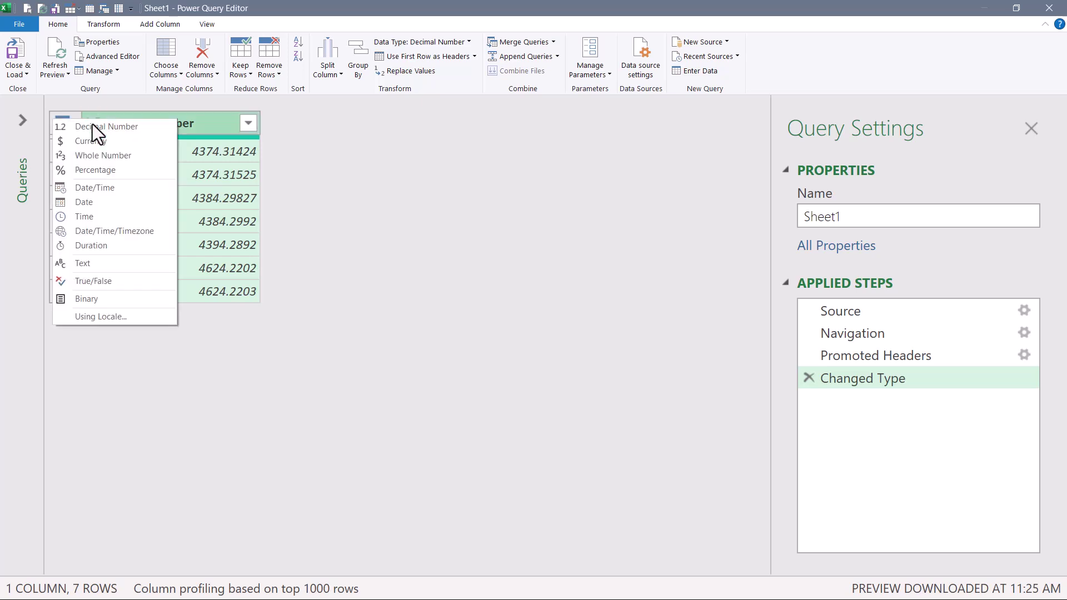
left_click(86, 262)
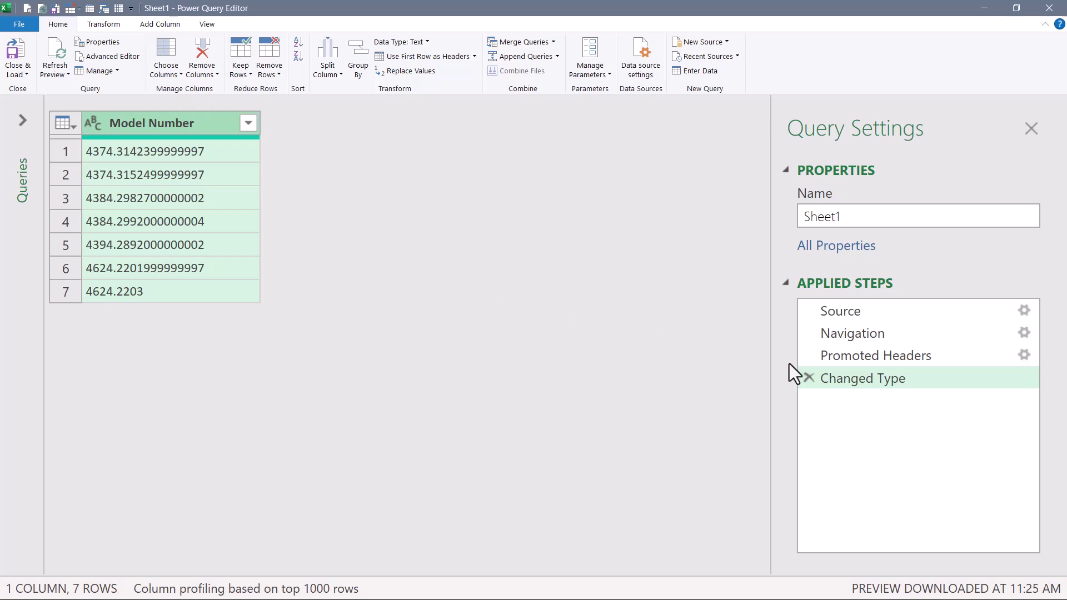
Delete the Changed Type step and inspect the full stored values in rows 1–4
left_click(809, 380)
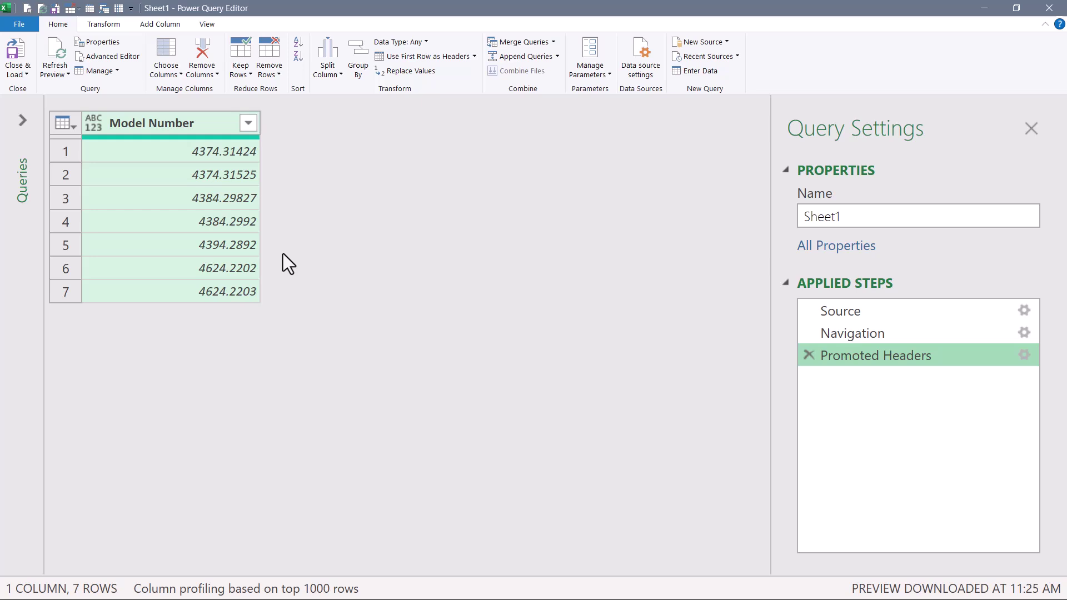
left_click(206, 195)
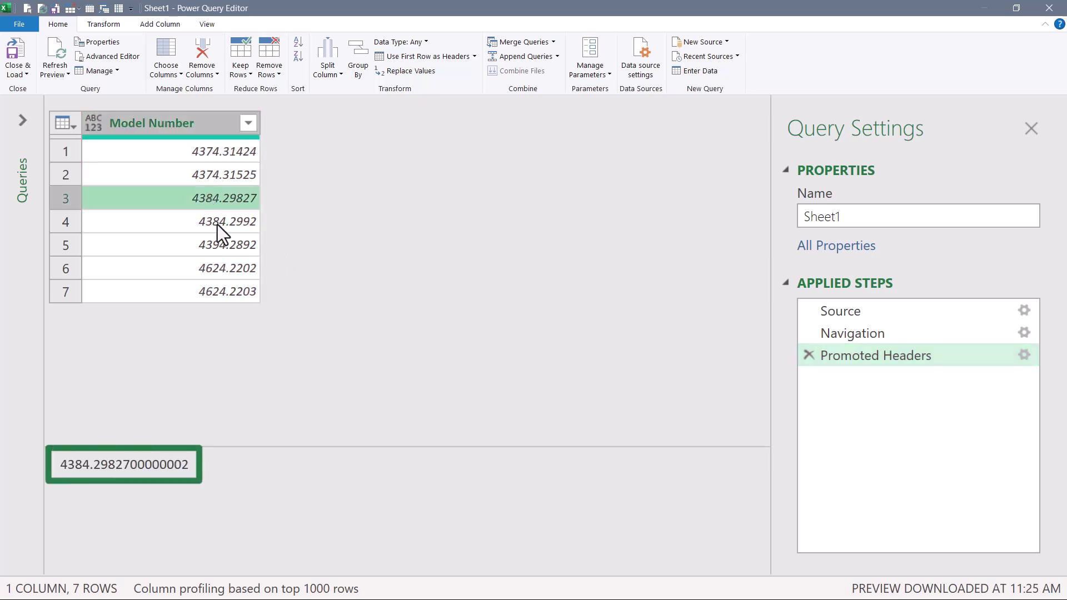
left_click(217, 224)
left_click(217, 180)
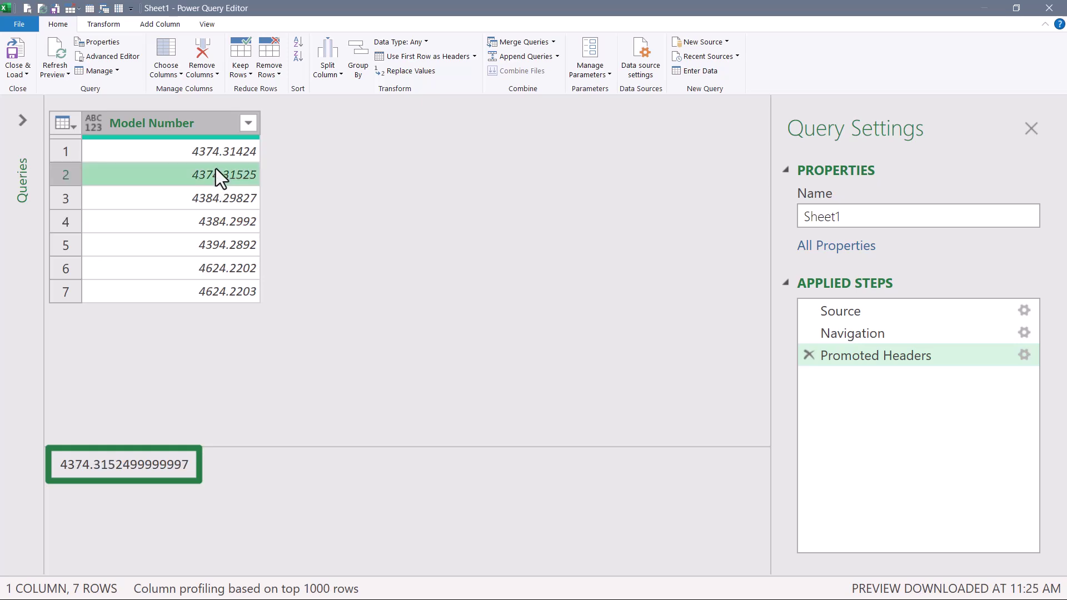
left_click(231, 155)
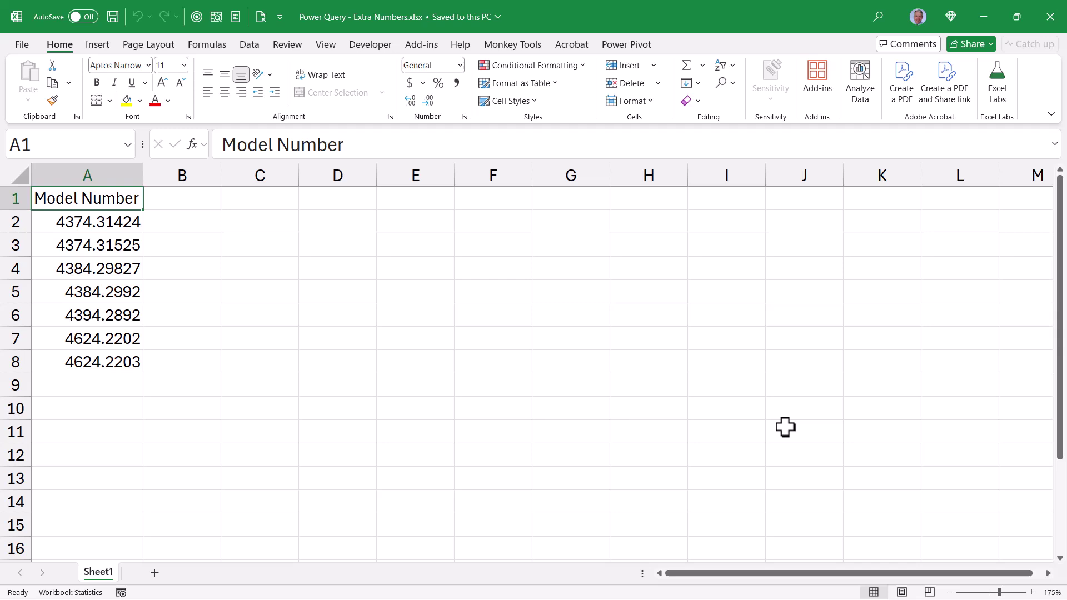
left_click(107, 246)
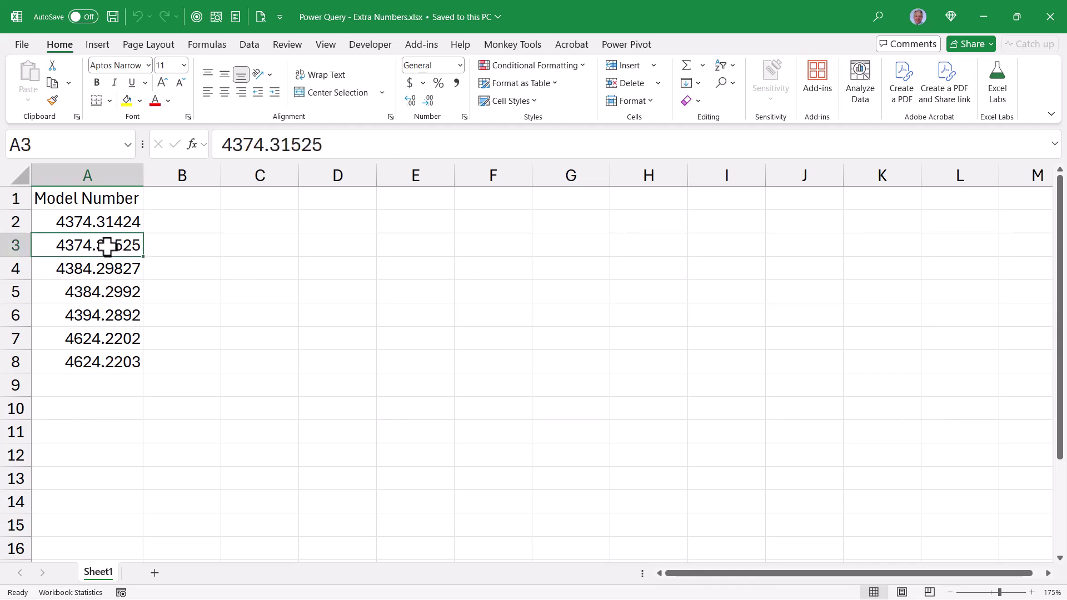
left_click(108, 266)
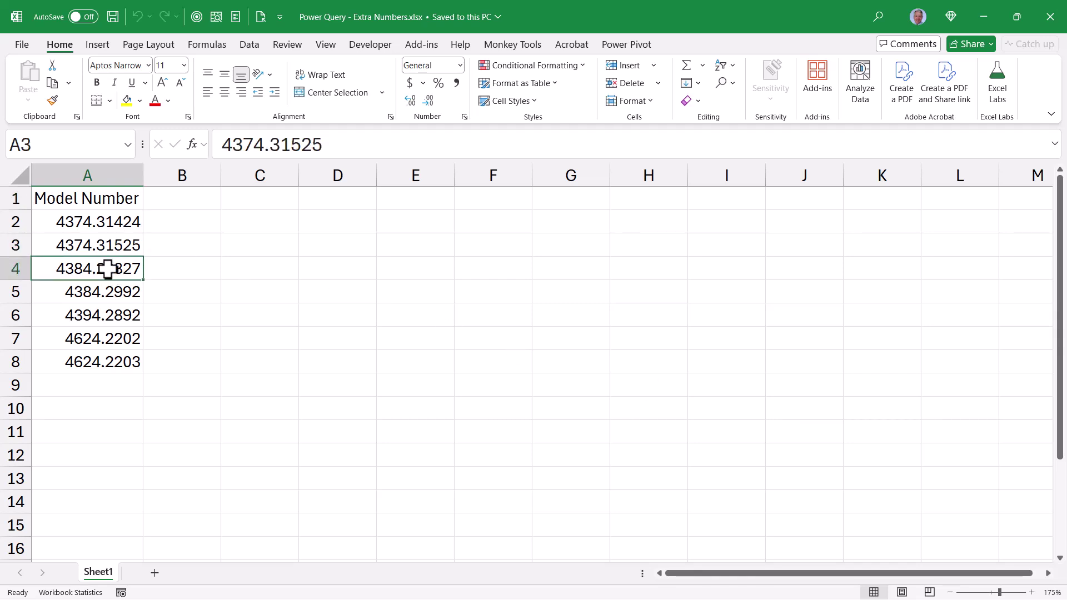
left_click(95, 303)
left_click(97, 246)
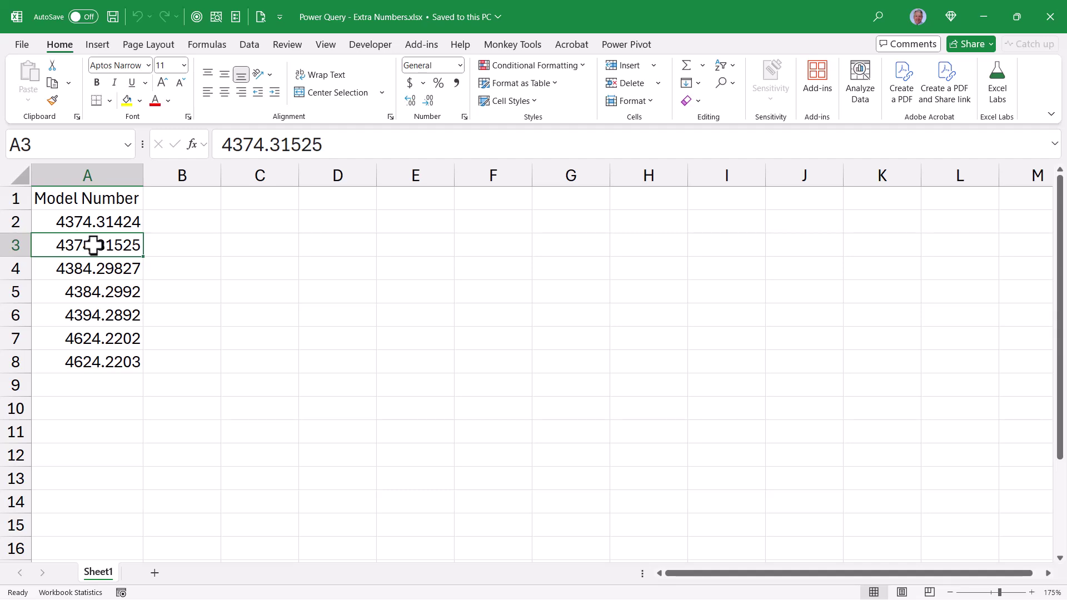
left_click(97, 292)
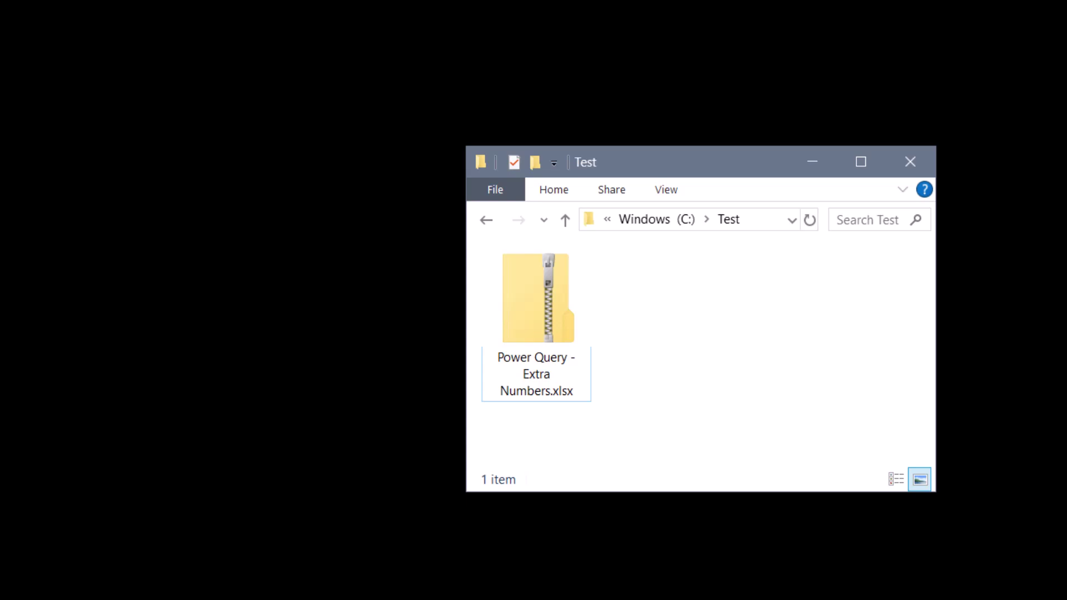
Rename the Extra Numbers workbook's extension from .xlsx to .zip
left_click(544, 313)
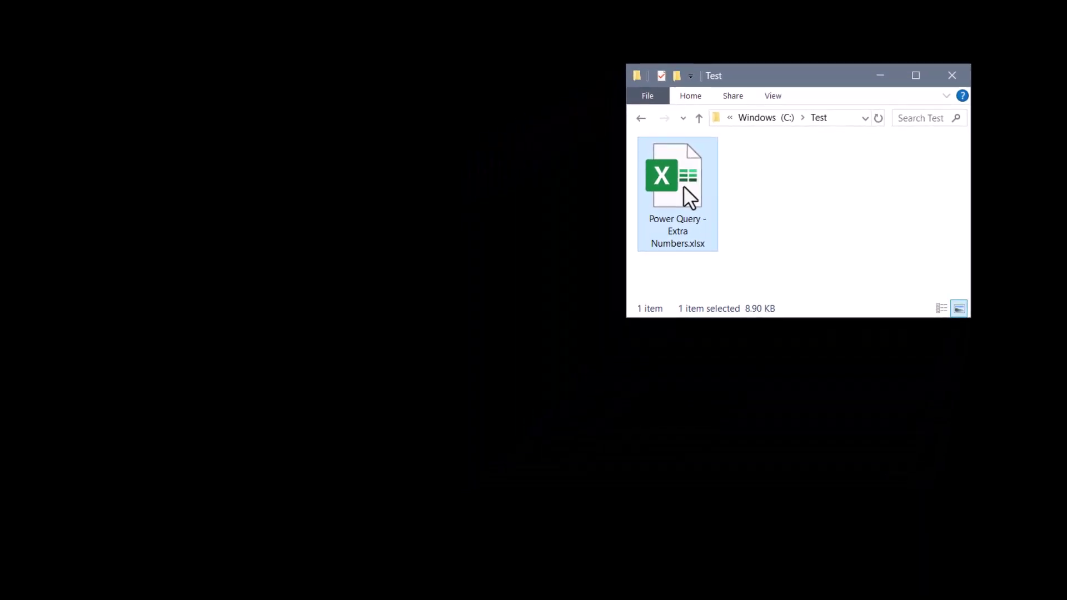
right_click(683, 186)
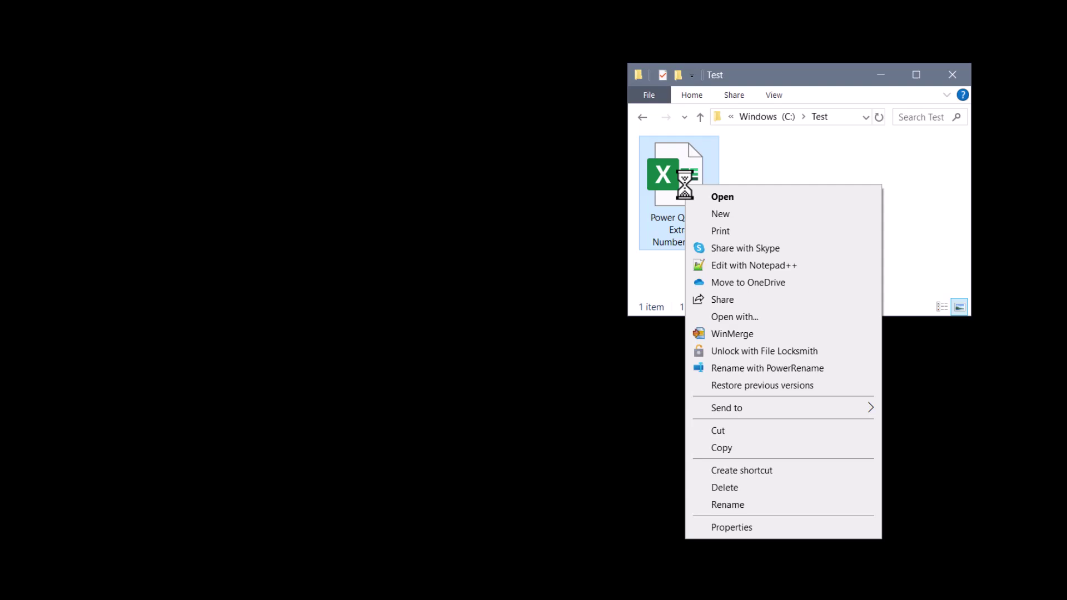
left_click(725, 501)
key("End")
key("BackSpace")
key("BackSpace")
key("BackSpace")
key("BackSpace")
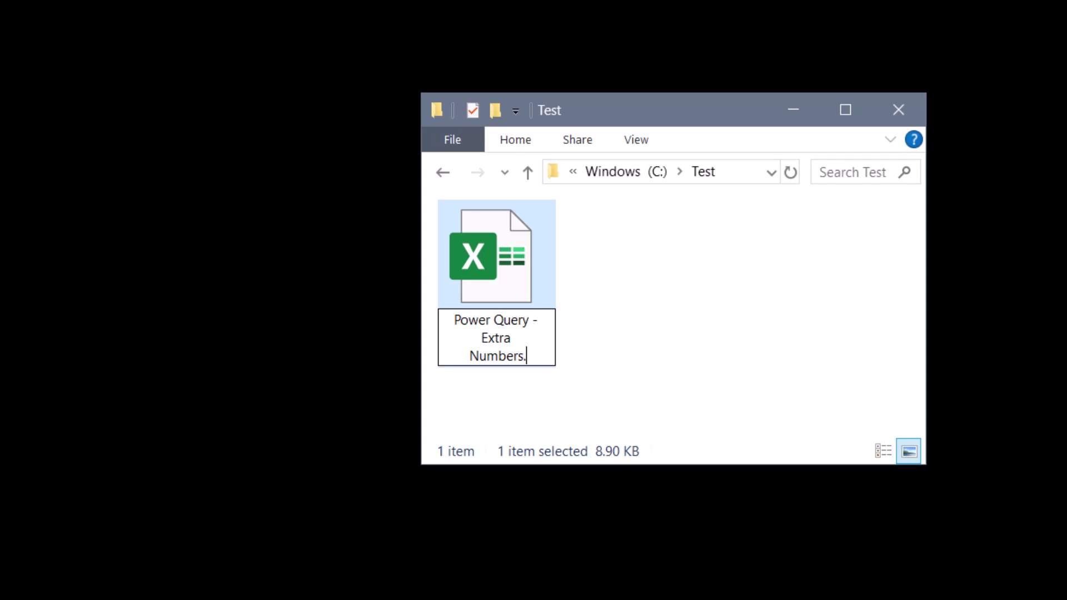
type("zip")
left_click(629, 328)
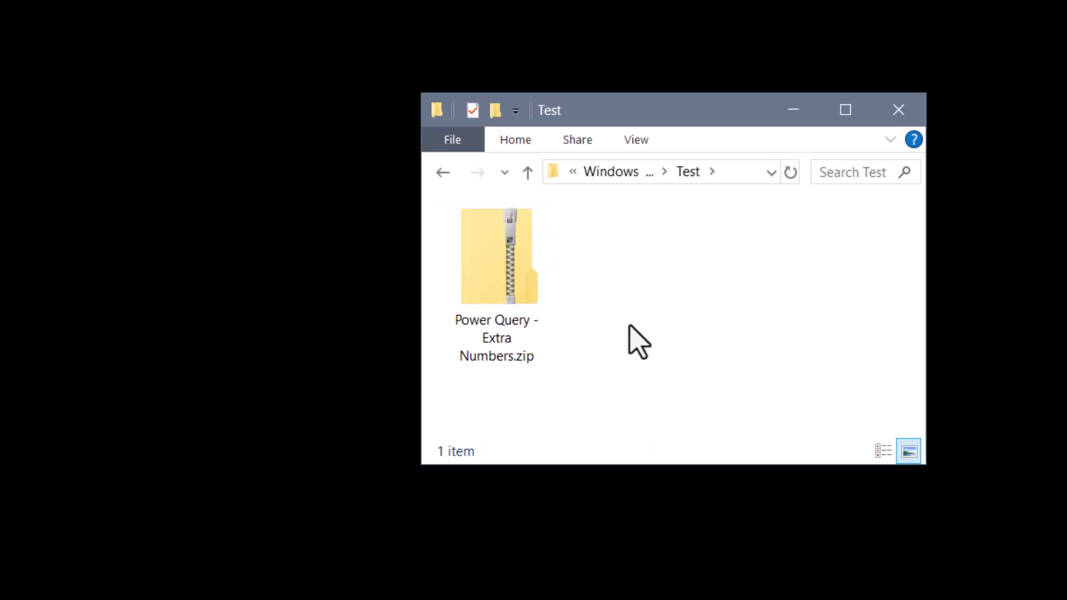
Open the zip archive's xl > worksheets folder and select sheet1.xml
double_click(510, 257)
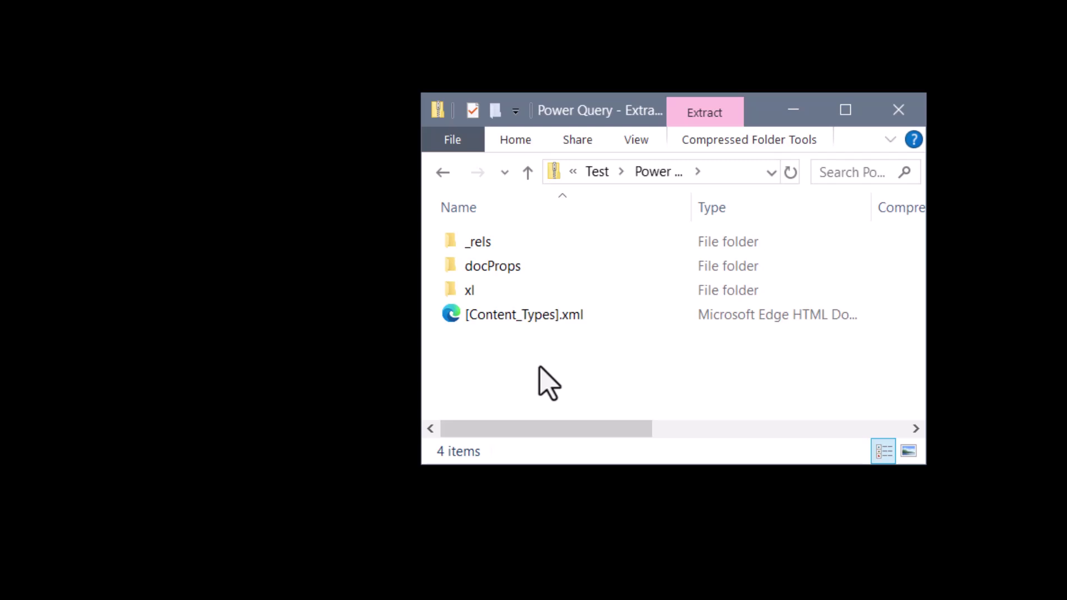
double_click(486, 295)
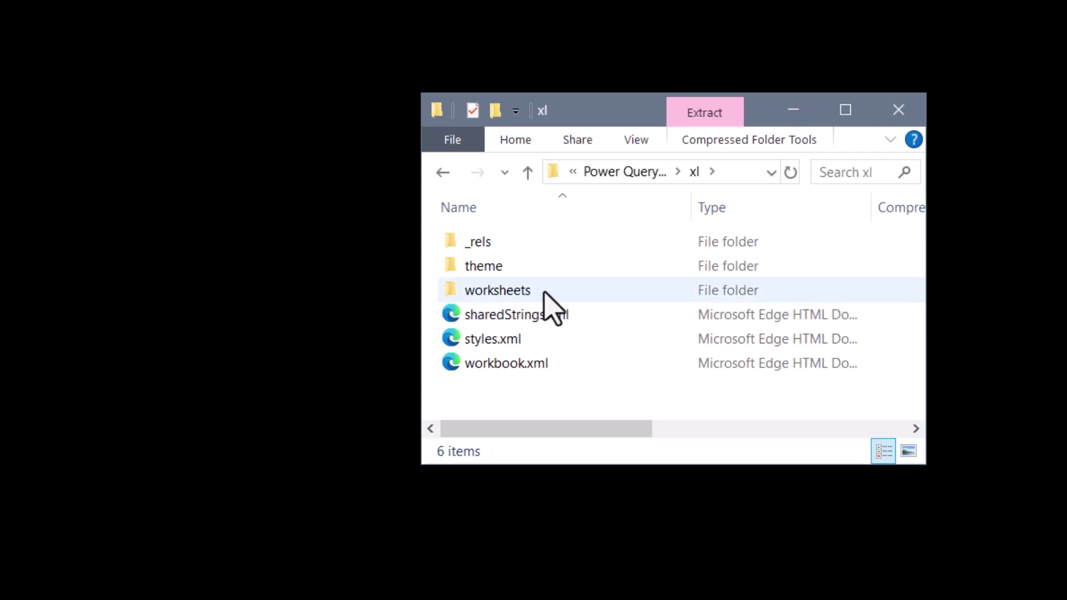
double_click(544, 292)
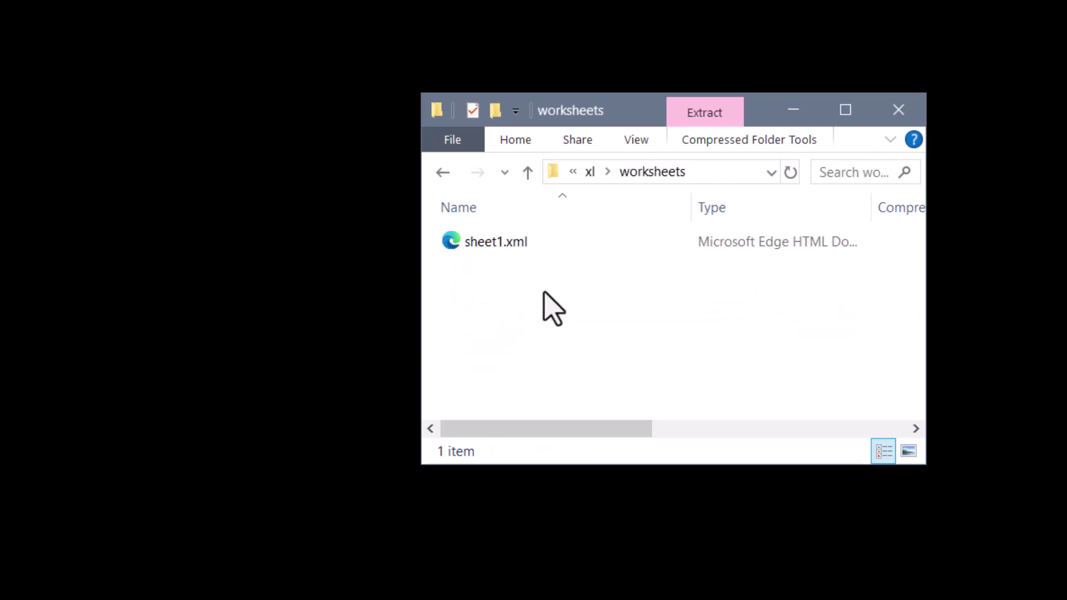
left_click(517, 250)
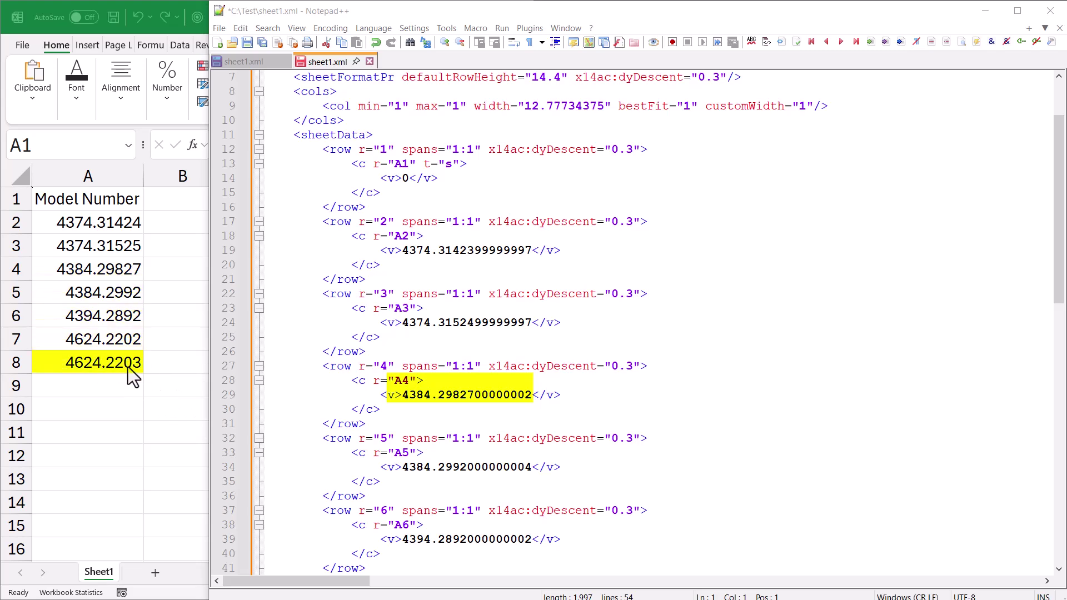
Scroll down sheet1.xml to inspect the stored <v> values for A2 through A8
scroll(757, 367, "down", 6)
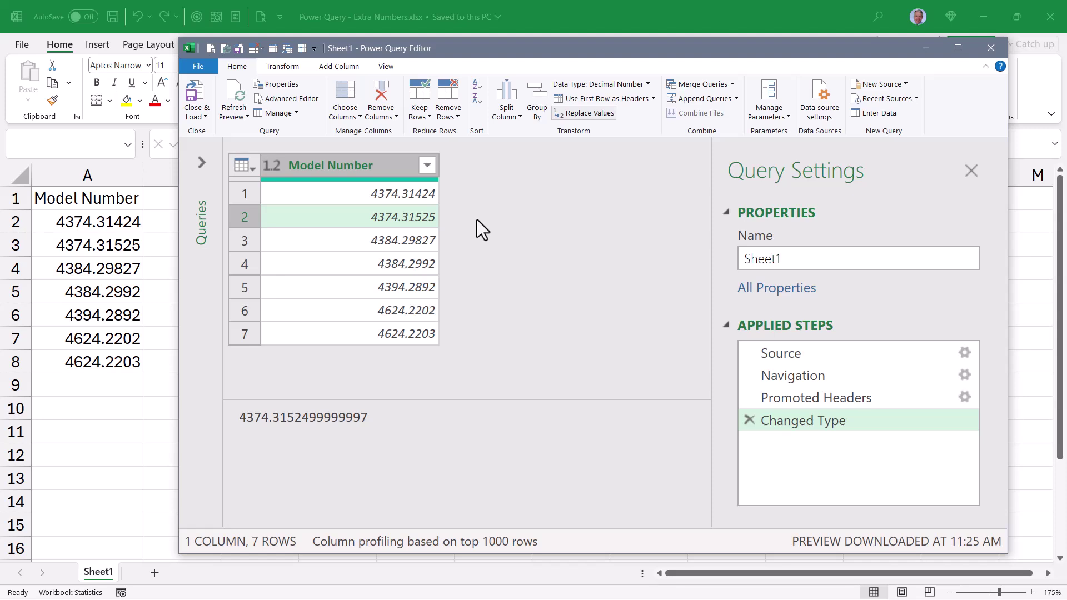
Set Model Number's data type to Text, replacing the current type conversion
left_click(275, 167)
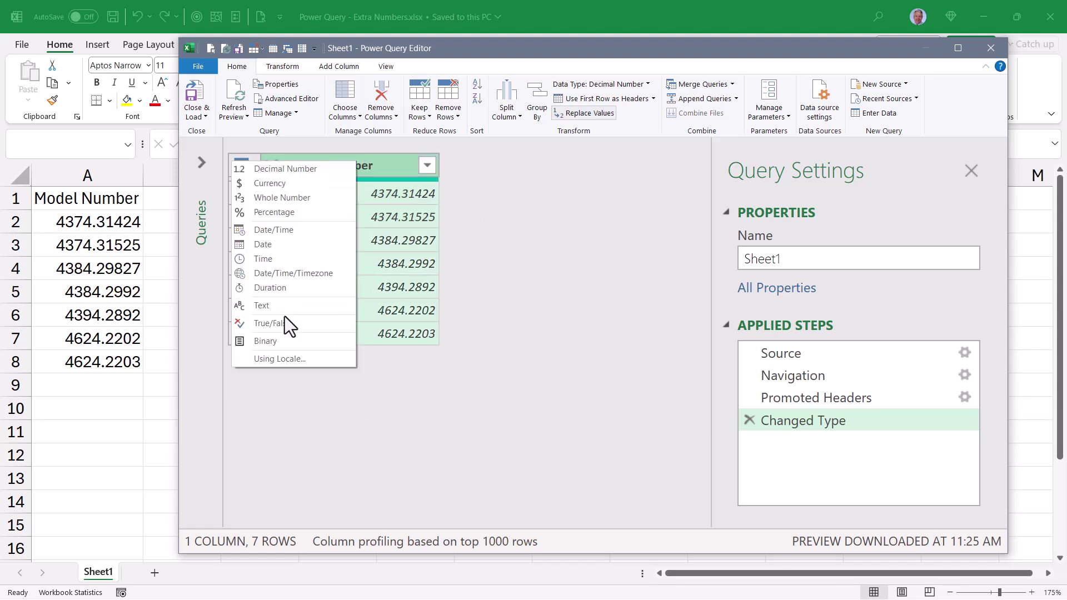
left_click(284, 307)
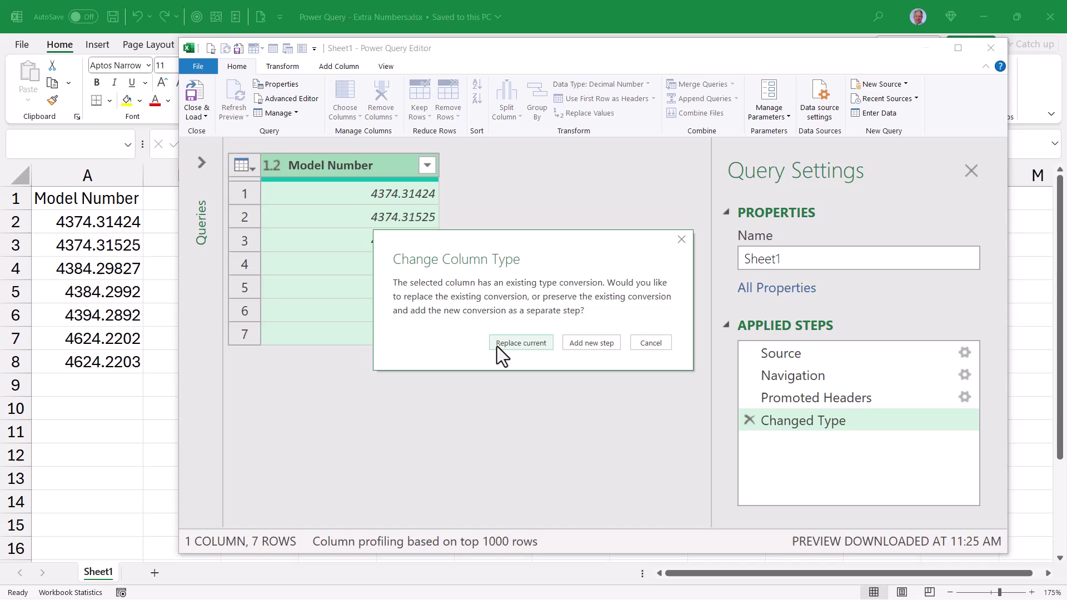
left_click(497, 347)
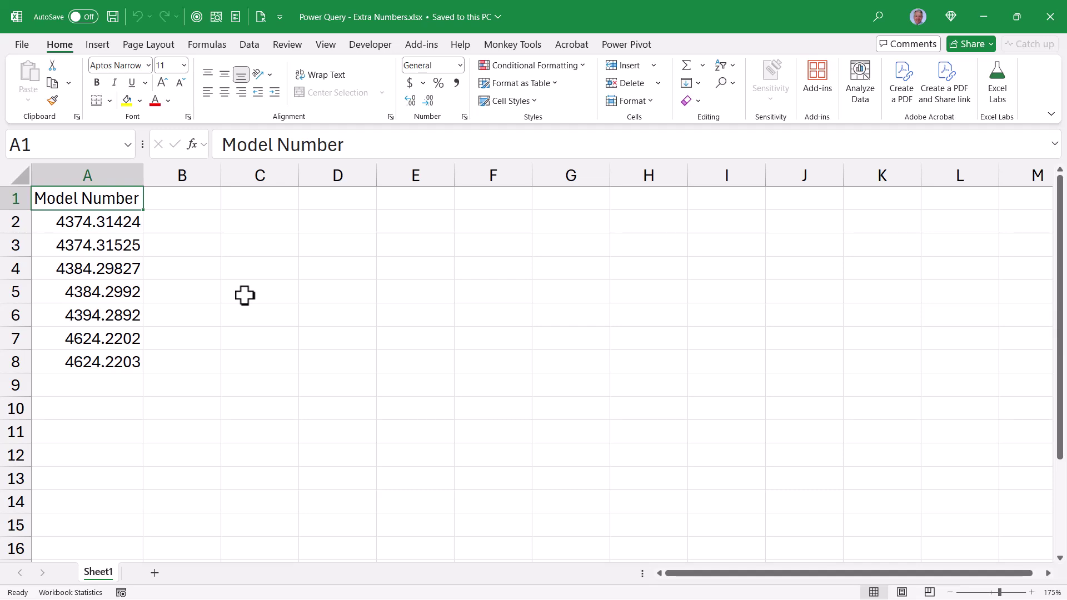
Export the workbook through Change File Type as an Excel 97-2003 Workbook (*.xls)
left_click(22, 45)
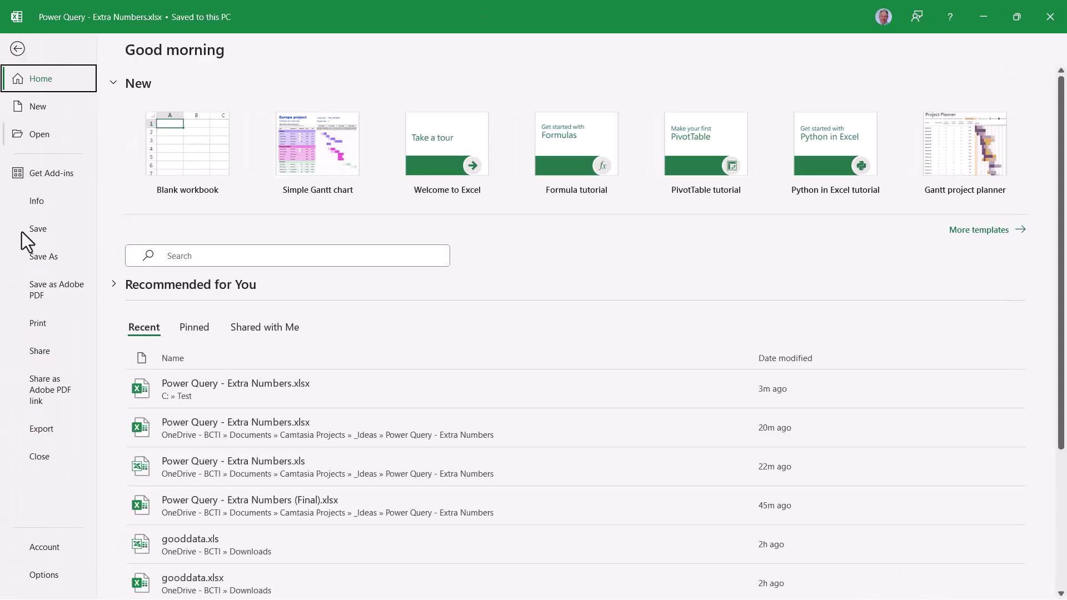
left_click(42, 432)
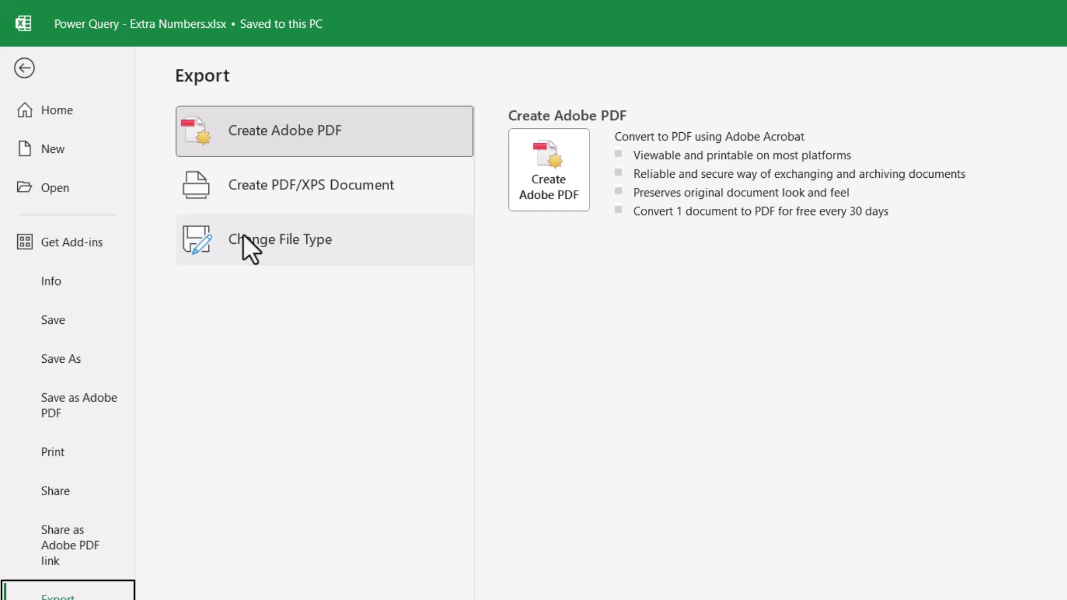
left_click(245, 237)
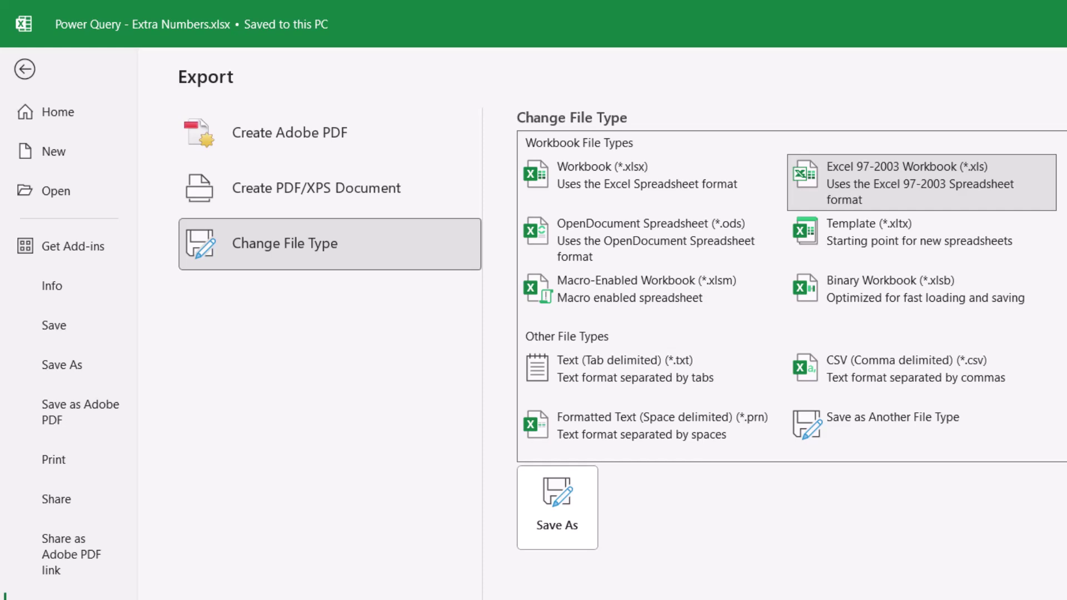
left_click(571, 501)
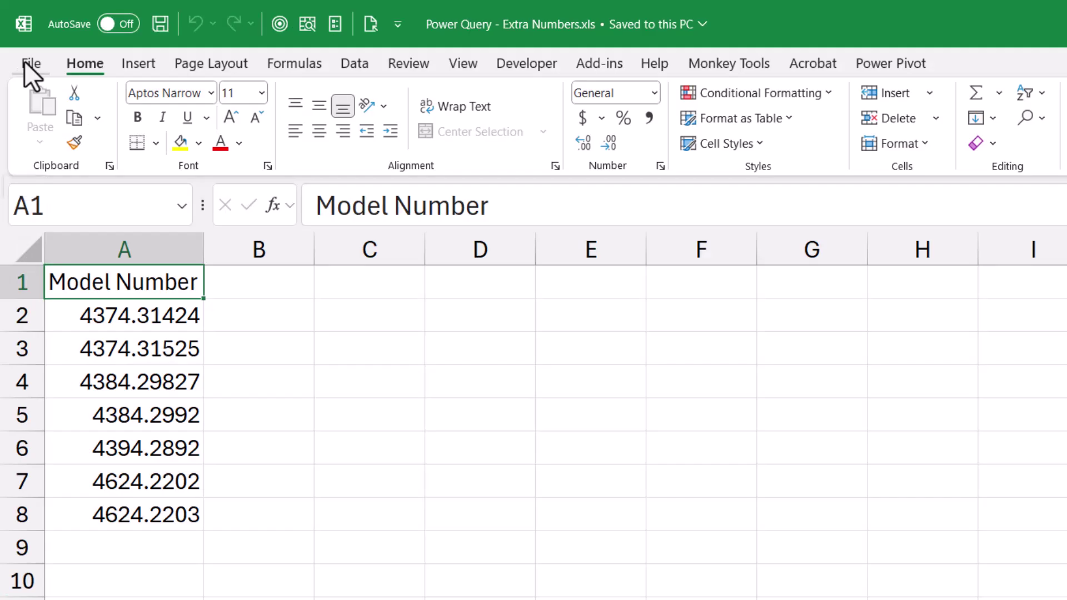
Start a blank workbook and import Power Query - Extra Numbers.xls as an Excel workbook
left_click(25, 62)
left_click(287, 214)
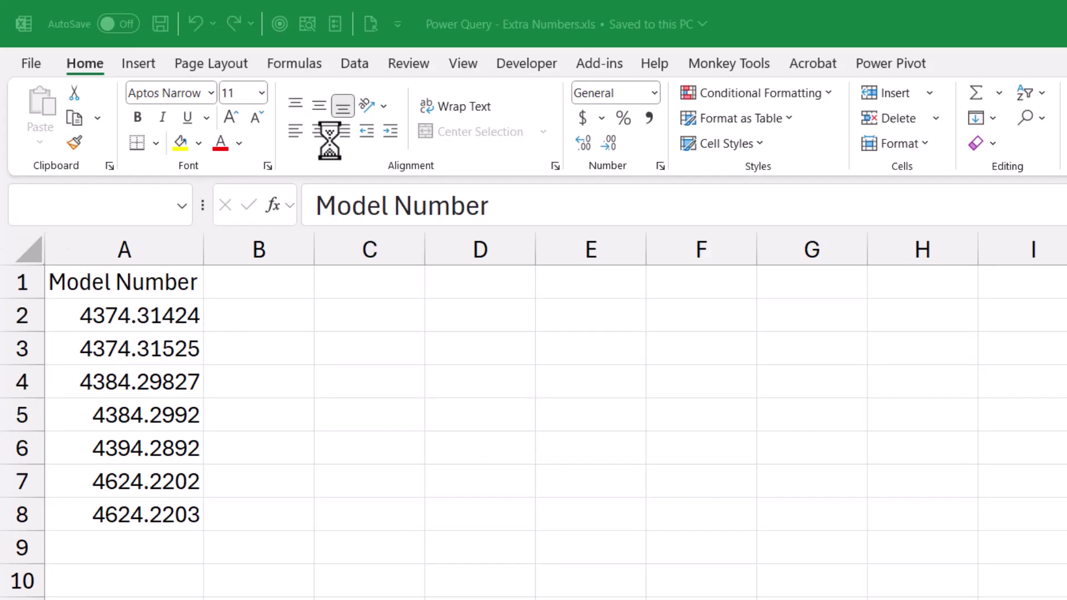
left_click(360, 68)
left_click(35, 114)
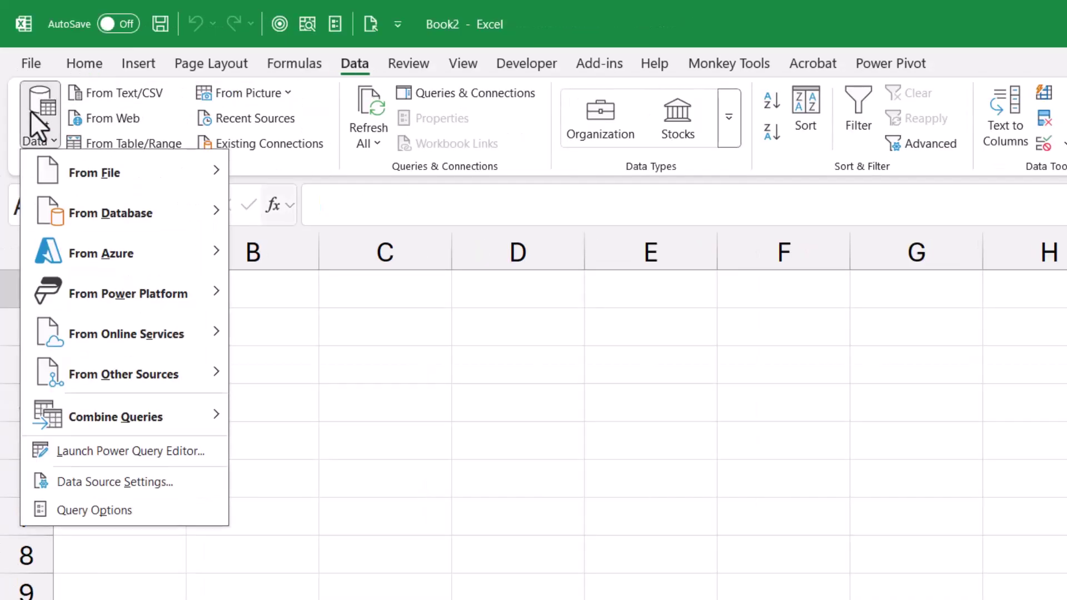
mouse_move(176, 169)
left_click(278, 169)
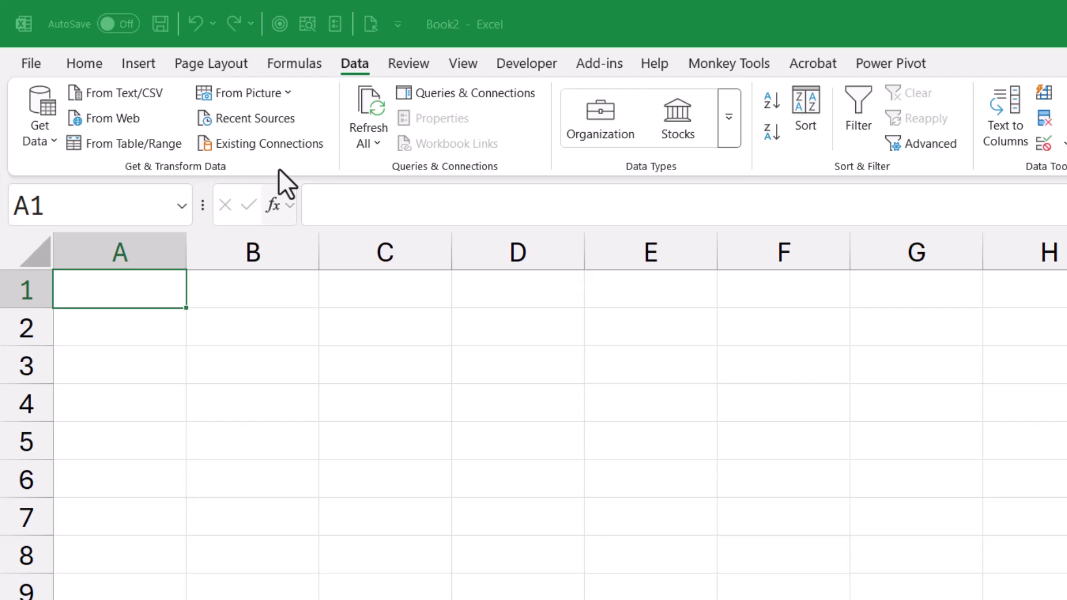
left_click(426, 159)
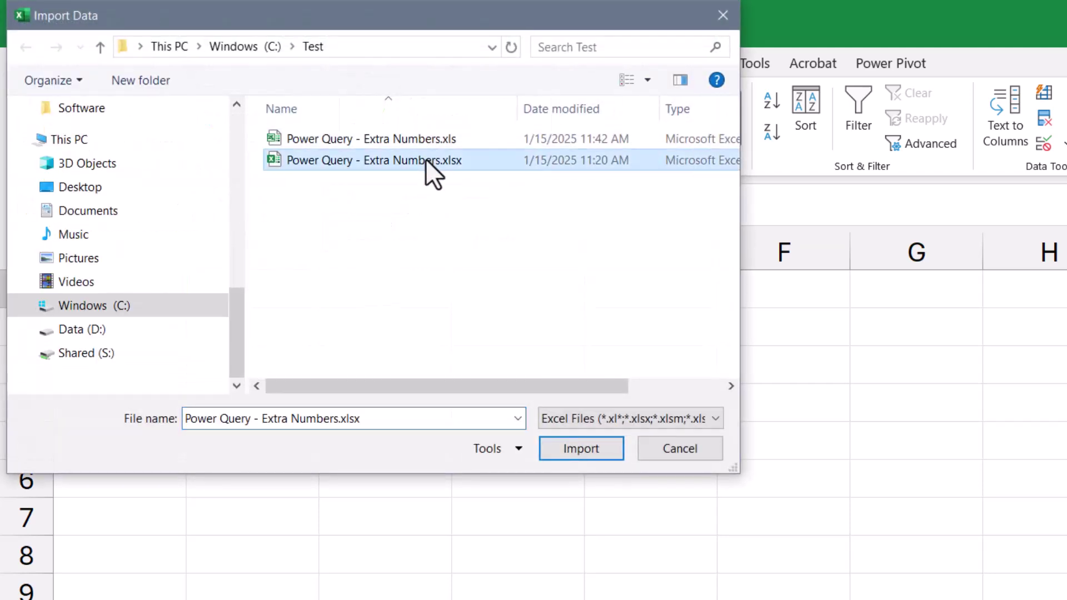
left_click(417, 141)
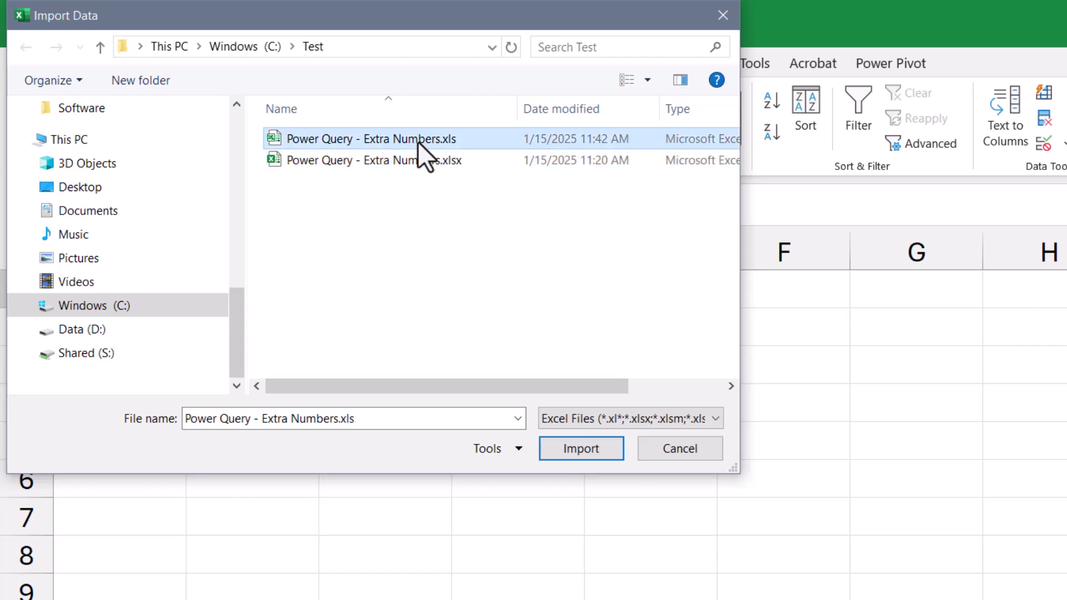
left_click(577, 453)
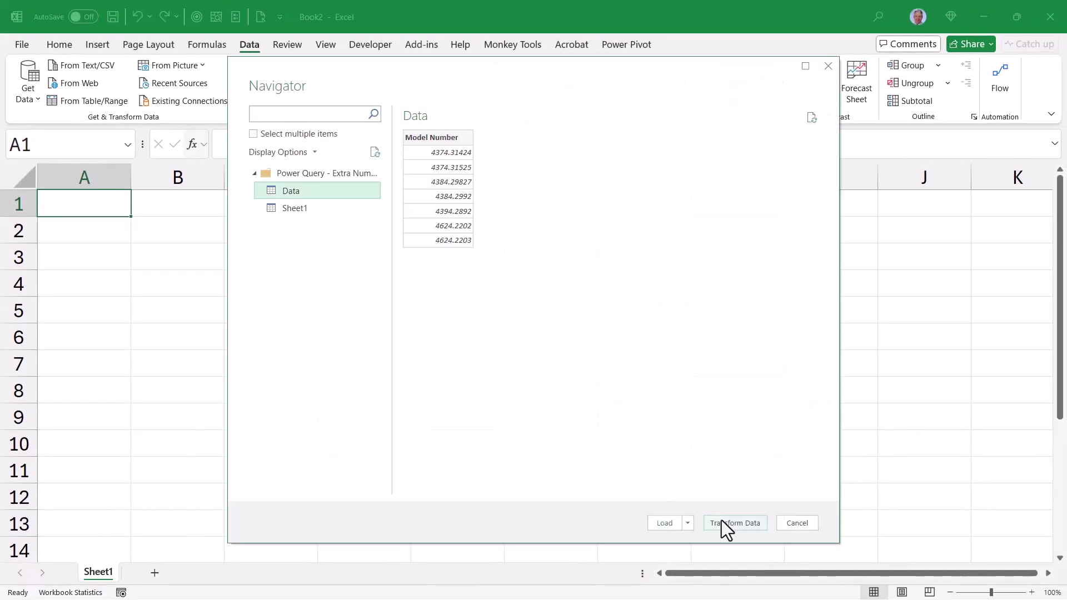
Open the Data table in Power Query Editor and check the full values in rows 1–7
left_click(721, 522)
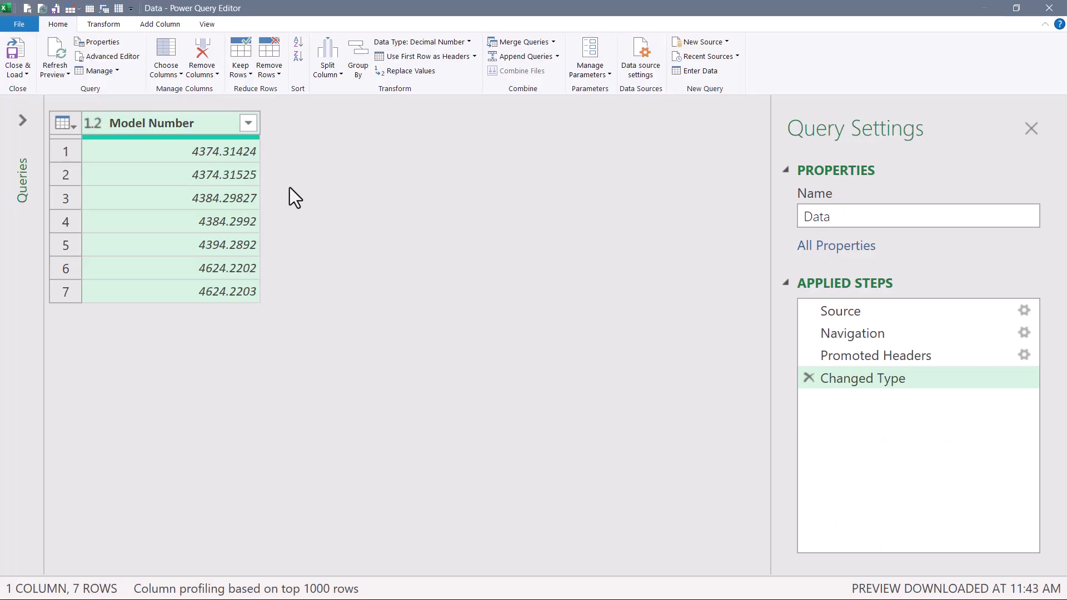
left_click(228, 176)
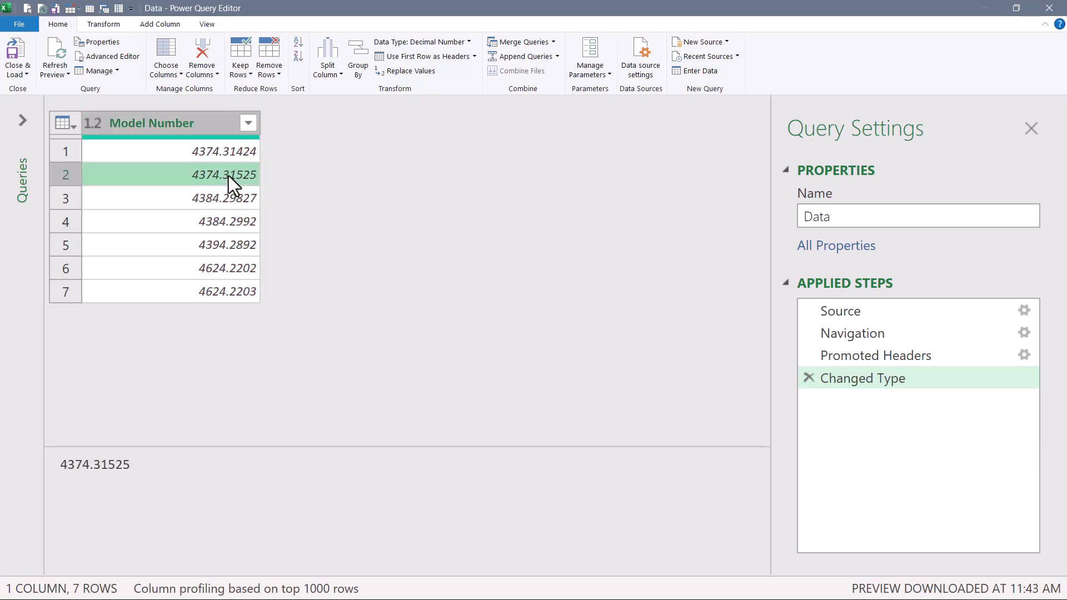
left_click(231, 197)
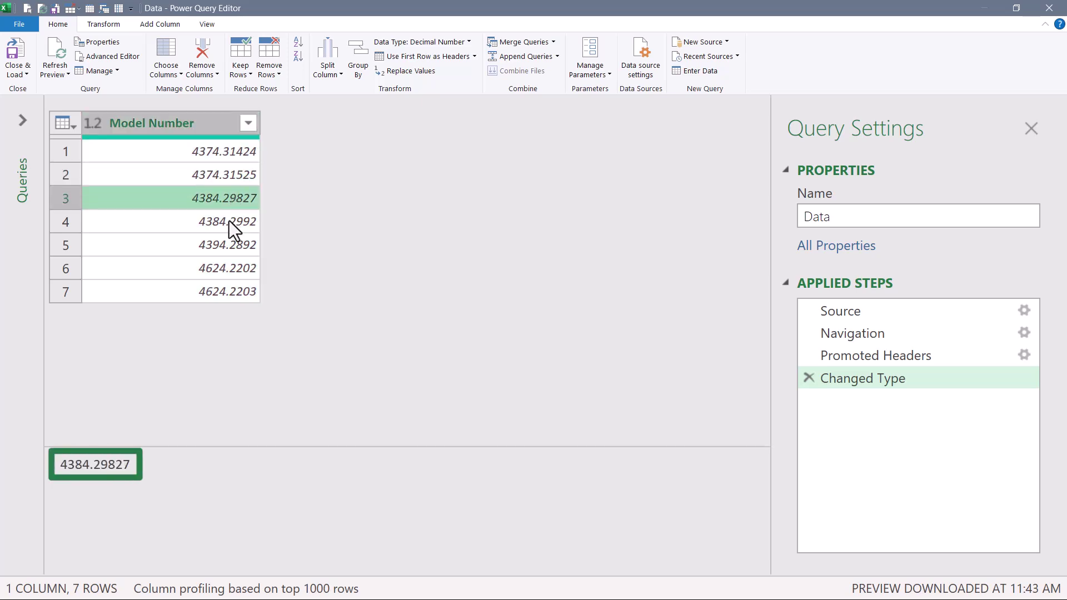
left_click(229, 221)
left_click(233, 245)
left_click(236, 268)
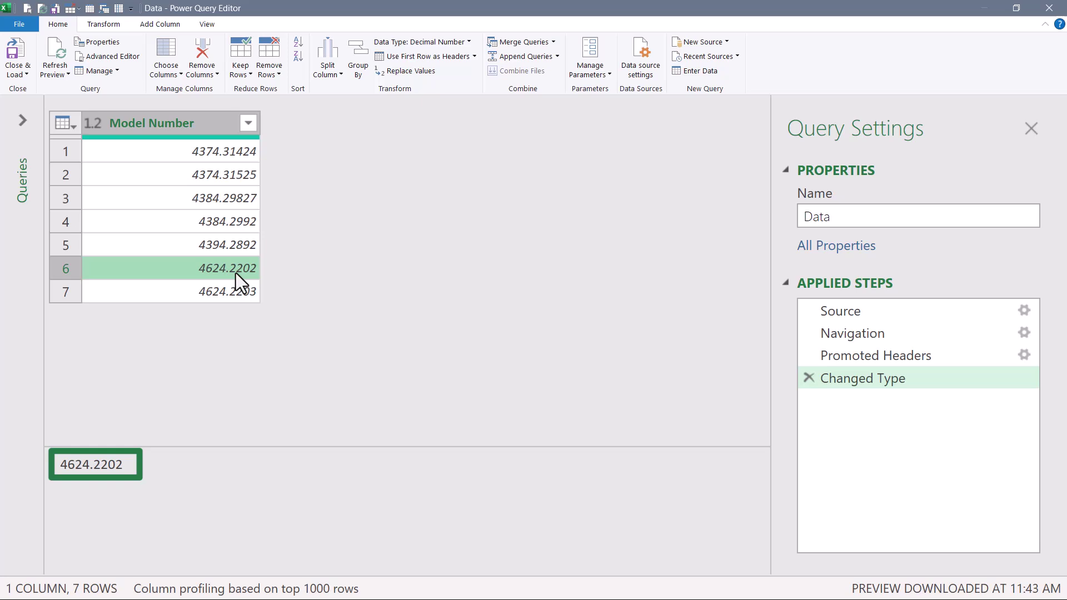
left_click(237, 290)
left_click(222, 195)
left_click(219, 175)
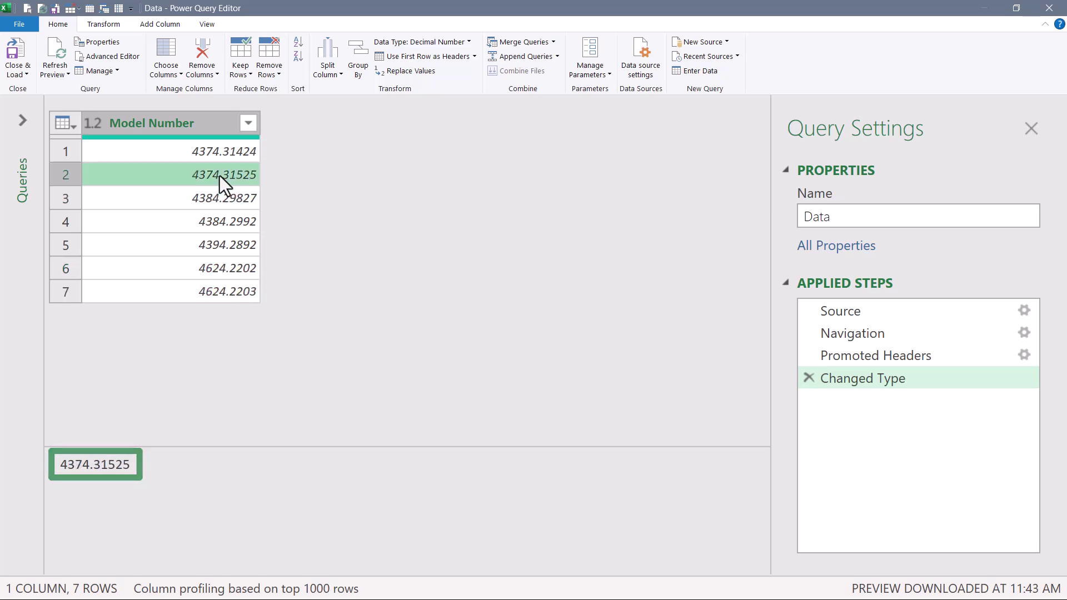
left_click(213, 148)
left_click(228, 197)
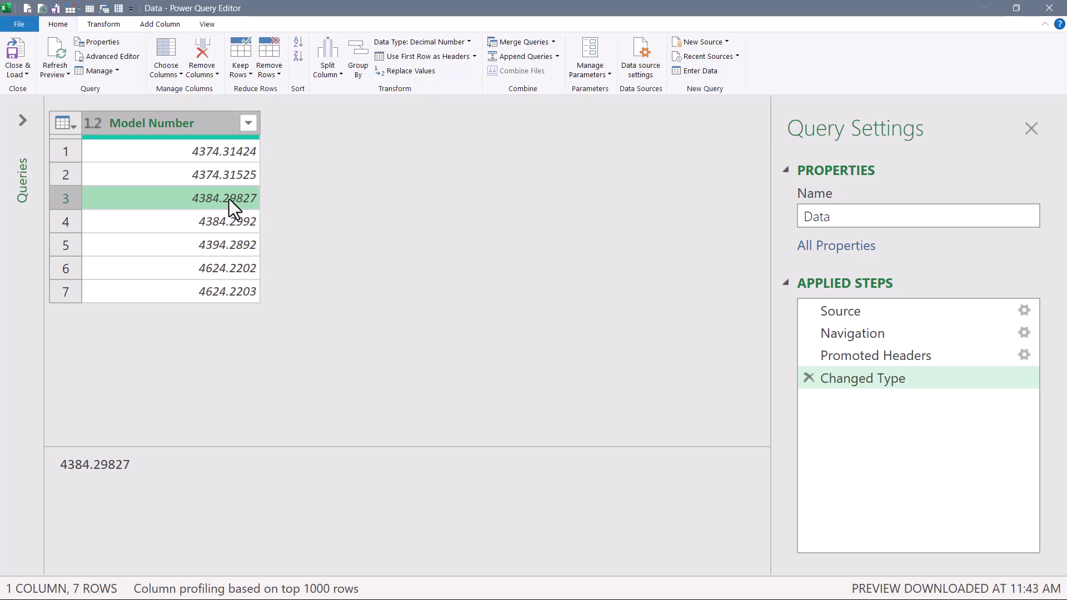
Set Model Number's data type to Text, replacing the current type conversion
left_click(93, 123)
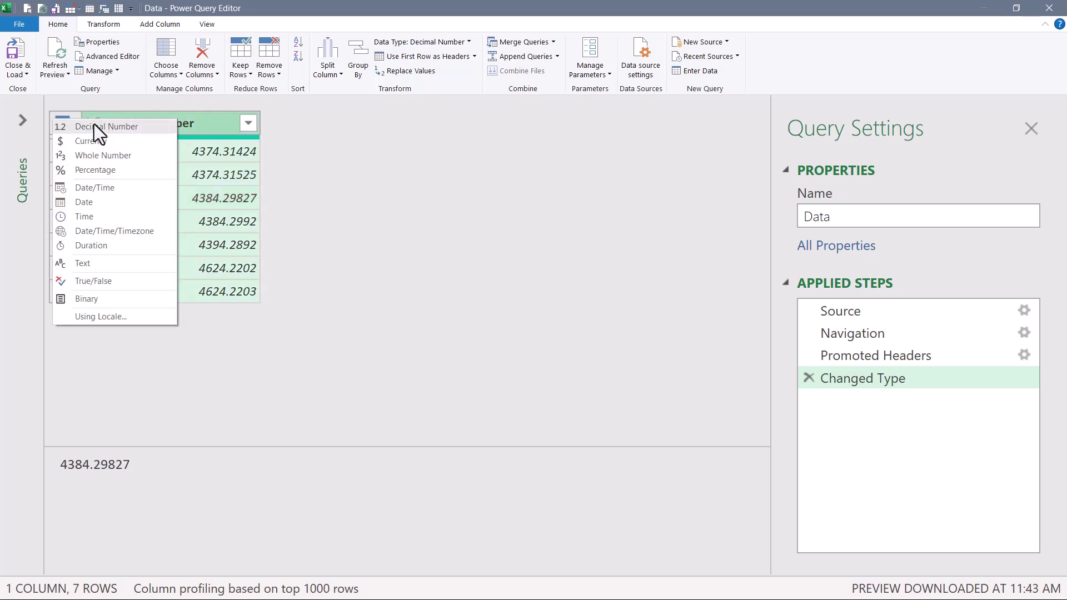
left_click(106, 265)
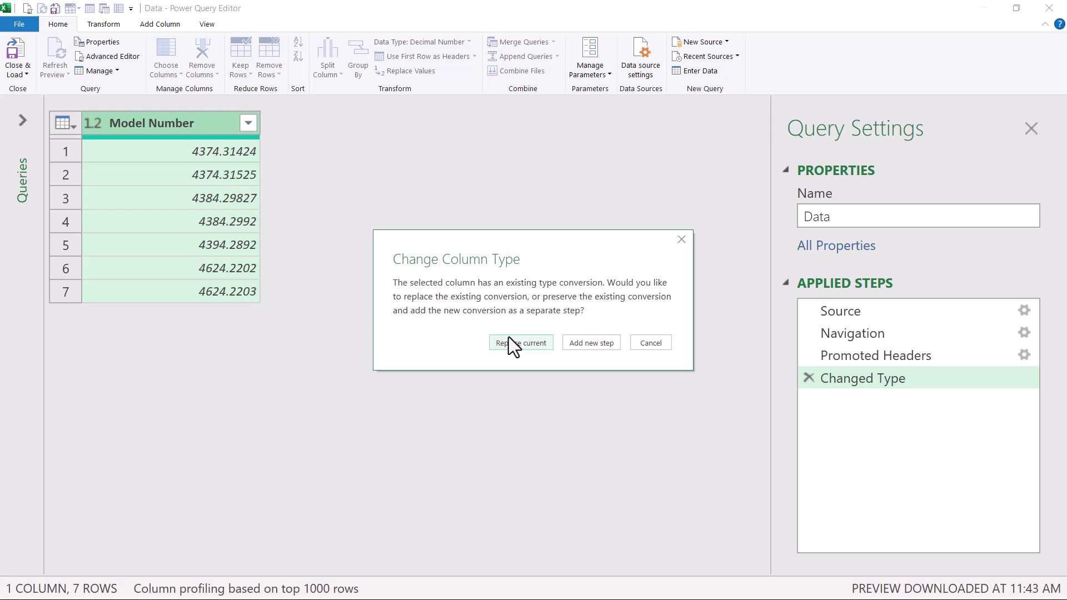
left_click(509, 339)
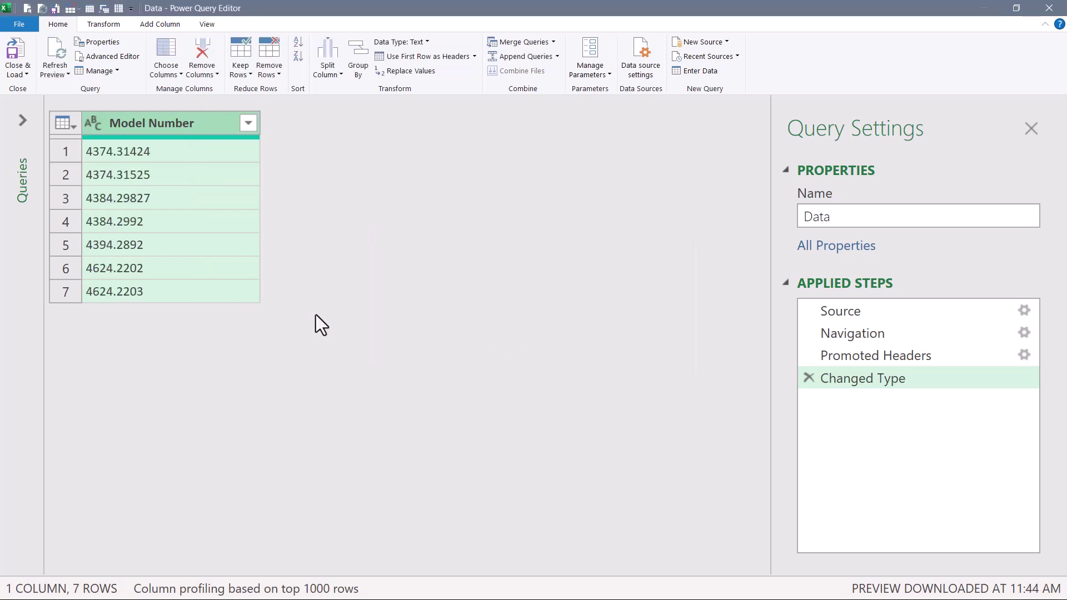